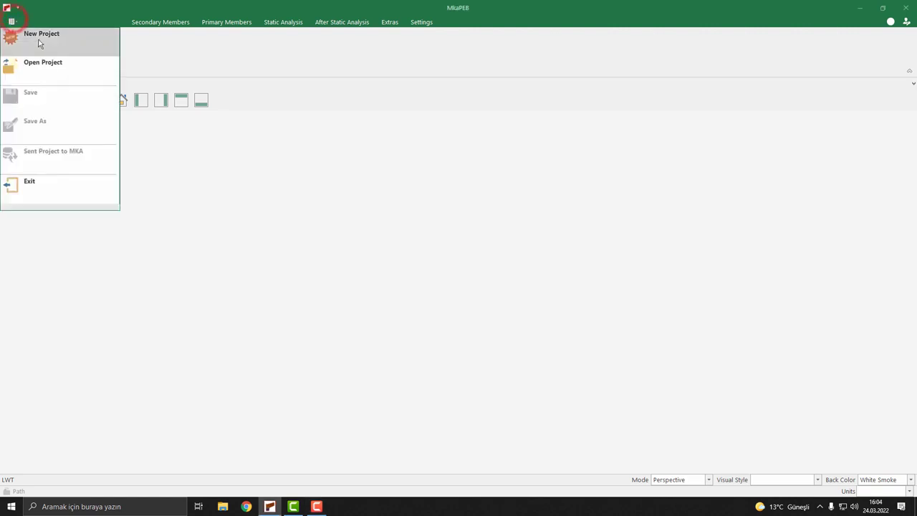
- Create a new project, name its directory "Crane", and open it for setup
{"action": "left_click", "coordinate": [40, 39]}
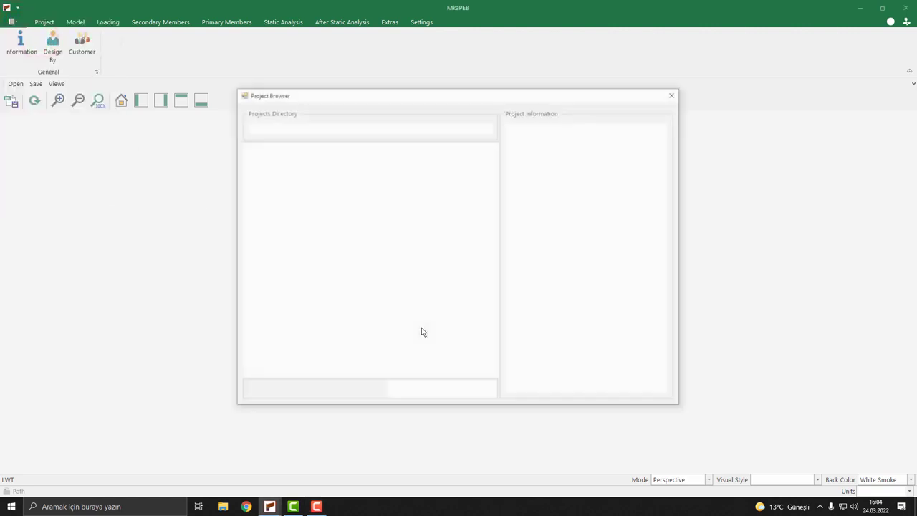
{"action": "left_click", "coordinate": [429, 393]}
{"action": "left_click", "coordinate": [272, 174]}
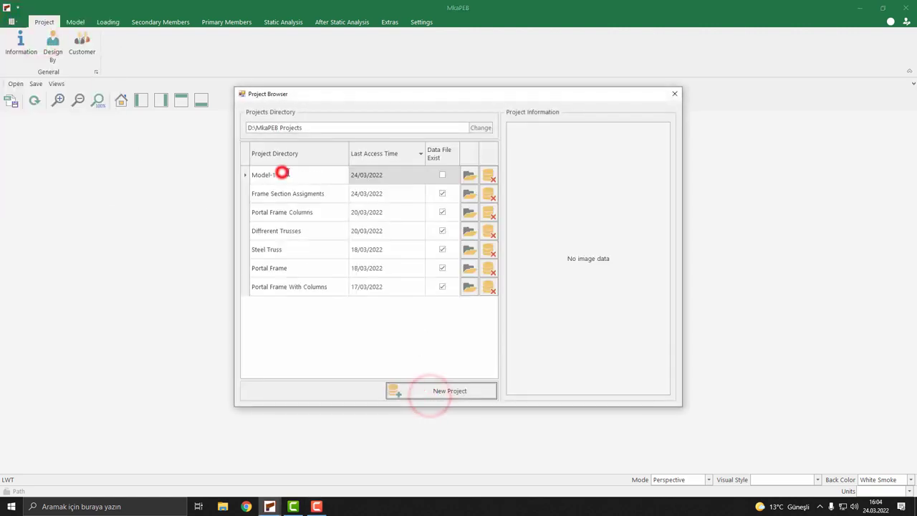
{"action": "type", "text": "Crane"}
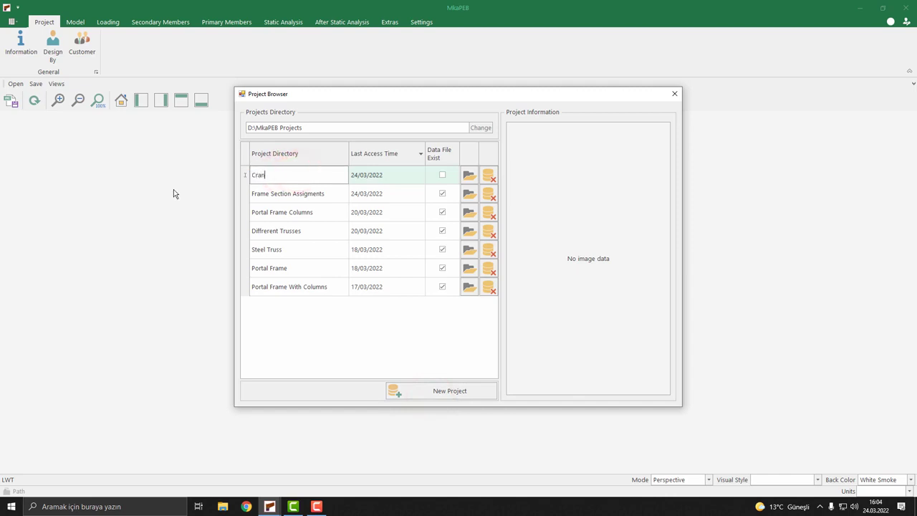
{"action": "left_click", "coordinate": [467, 176]}
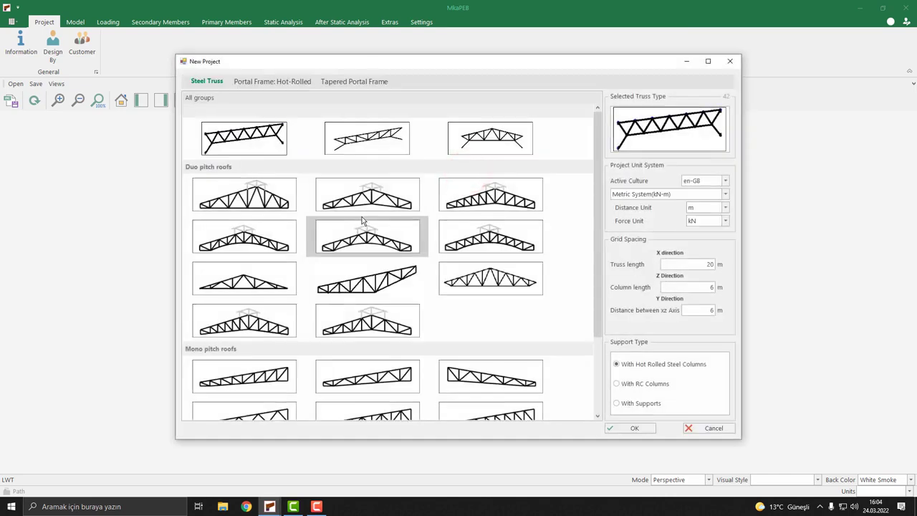
- Generate the model from the second duo-pitch type in the hot-rolled portal frame group, keeping the default units and grid spacing
{"action": "left_click", "coordinate": [289, 80]}
{"action": "left_click", "coordinate": [381, 250]}
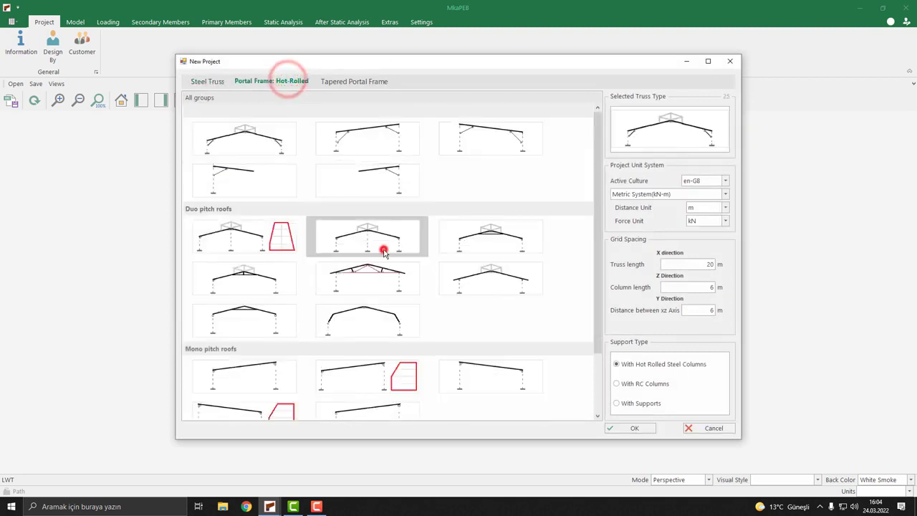
{"action": "left_click", "coordinate": [641, 430]}
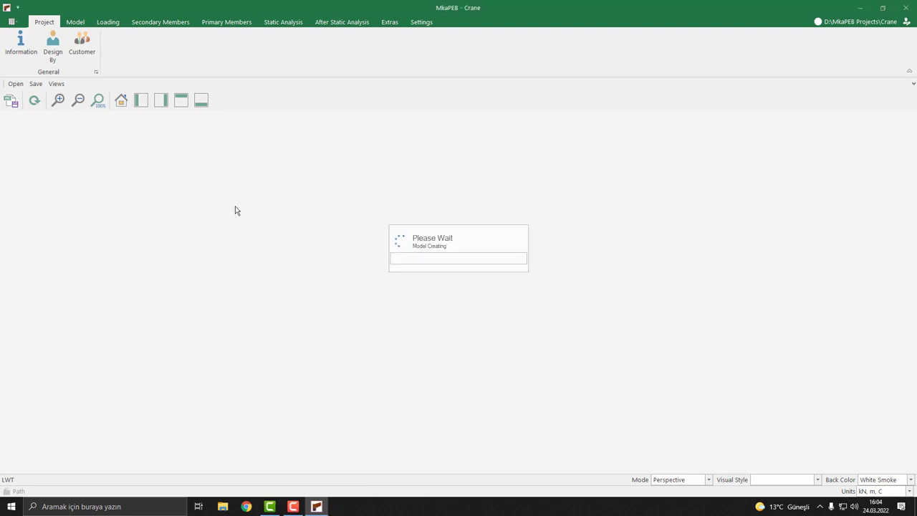
{"action": "left_click_drag", "start_coordinate": [210, 215], "coordinate": [330, 241]}
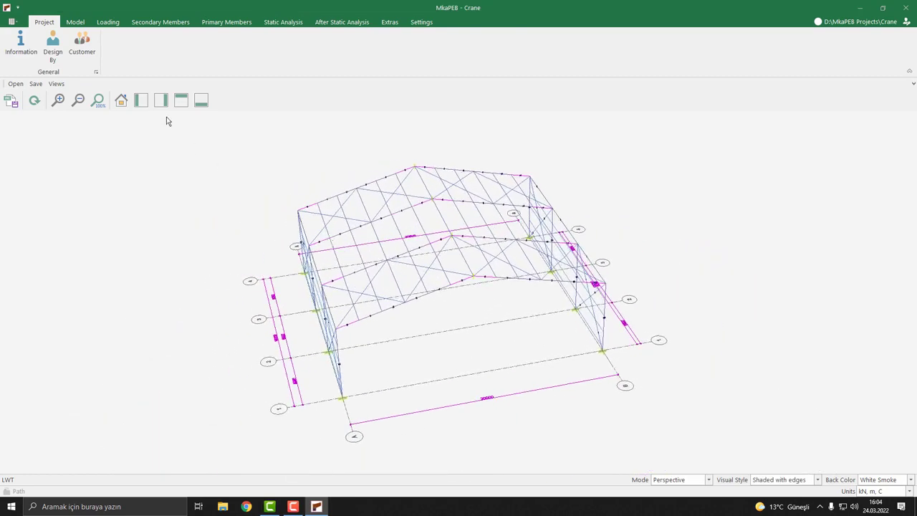
- Edit the X-axis truss, setting both column heights ZL and ZR to 10 m
{"action": "left_click", "coordinate": [74, 21]}
{"action": "left_click", "coordinate": [18, 43]}
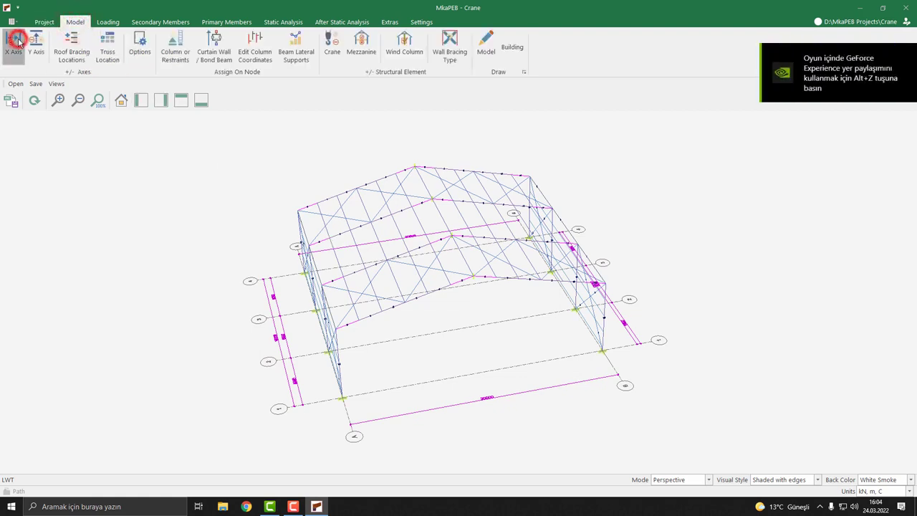
{"action": "left_click", "coordinate": [105, 432]}
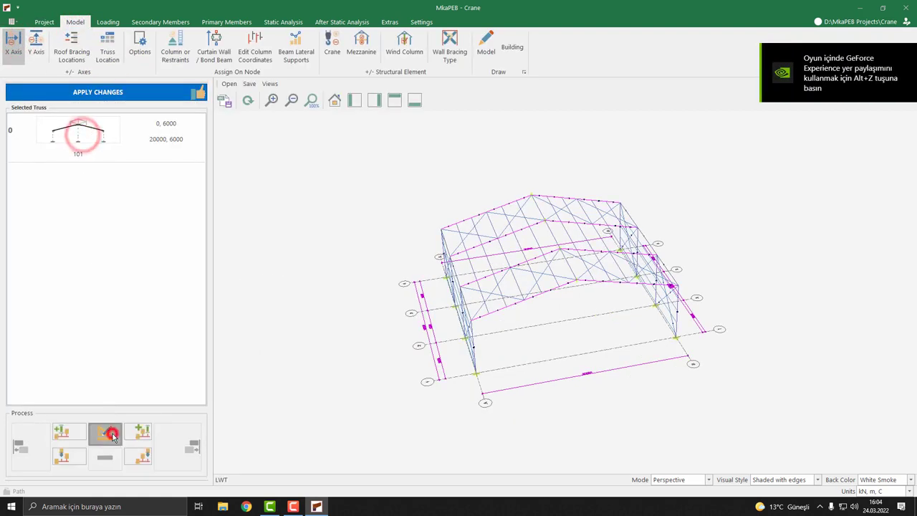
{"action": "left_click", "coordinate": [409, 269]}
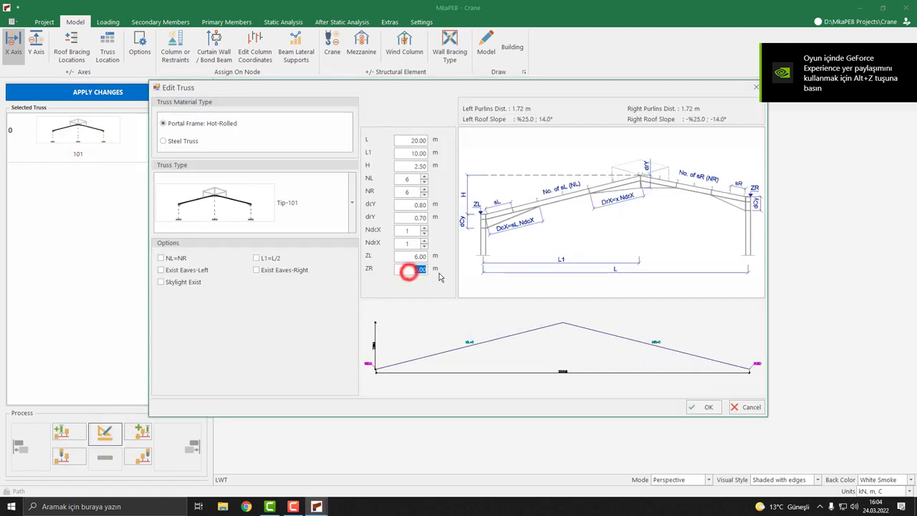
{"action": "type", "text": "10"}
{"action": "left_click", "coordinate": [409, 257]}
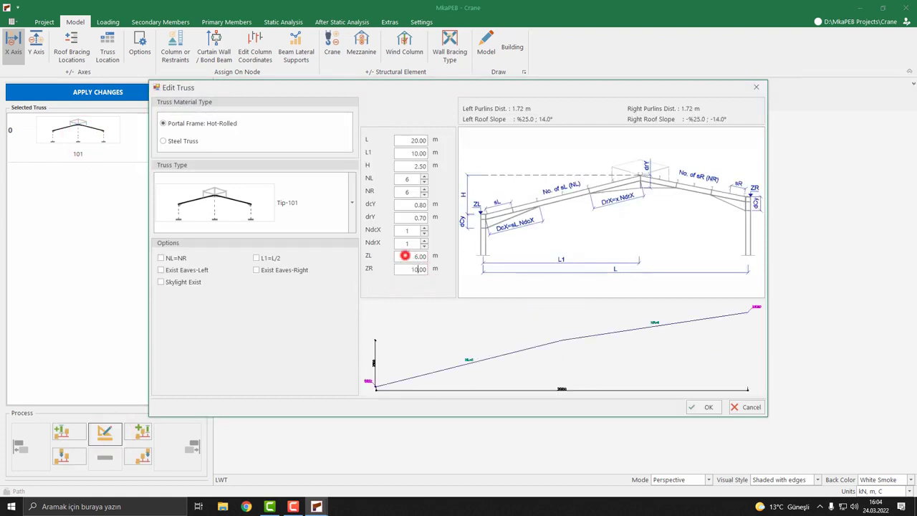
{"action": "type", "text": "10"}
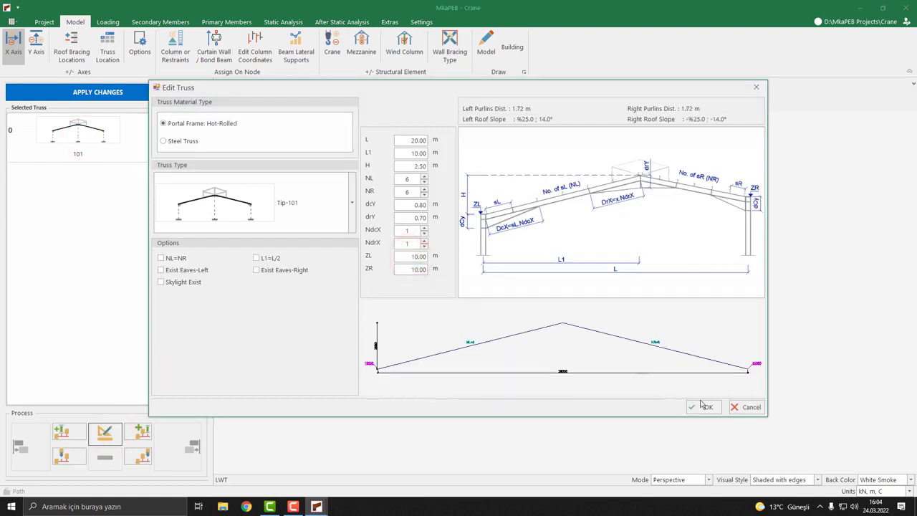
{"action": "left_click", "coordinate": [699, 406]}
- Duplicate the truss after the first one, set the copy's ZL and ZR to 6 m, and apply the X-axis changes
{"action": "left_click", "coordinate": [92, 131]}
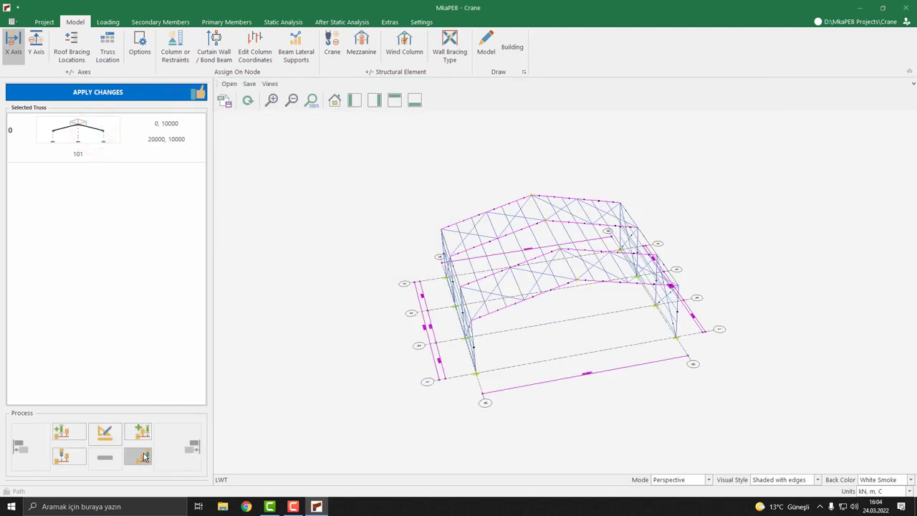
{"action": "left_click", "coordinate": [143, 453]}
{"action": "left_click", "coordinate": [76, 196]}
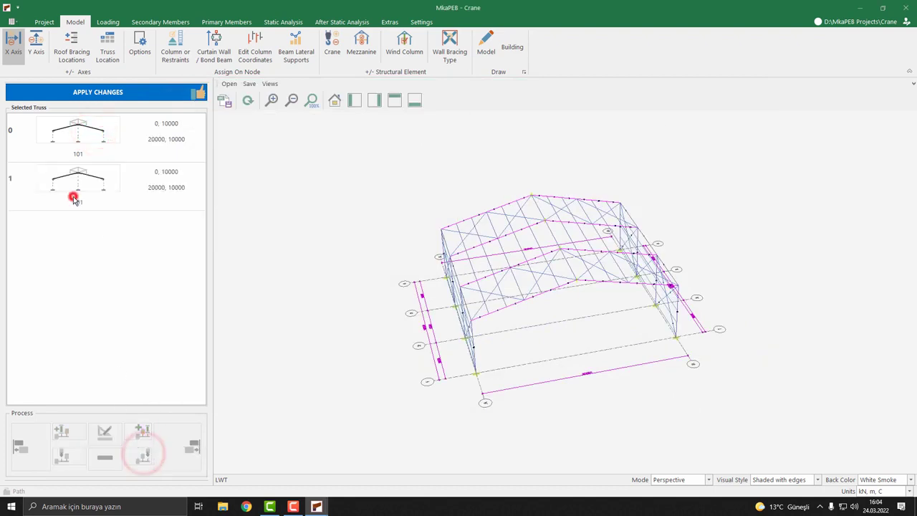
{"action": "left_click", "coordinate": [103, 431]}
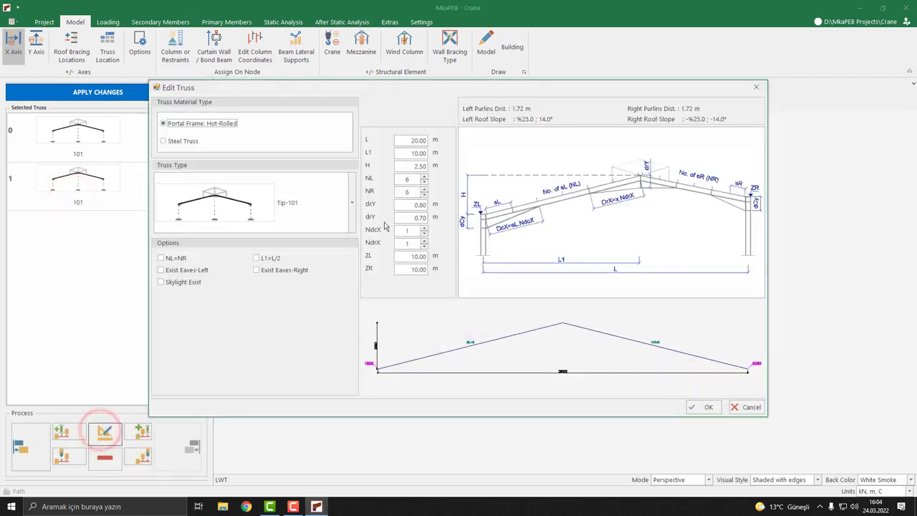
{"action": "double_click", "coordinate": [406, 257]}
{"action": "type", "text": "6"}
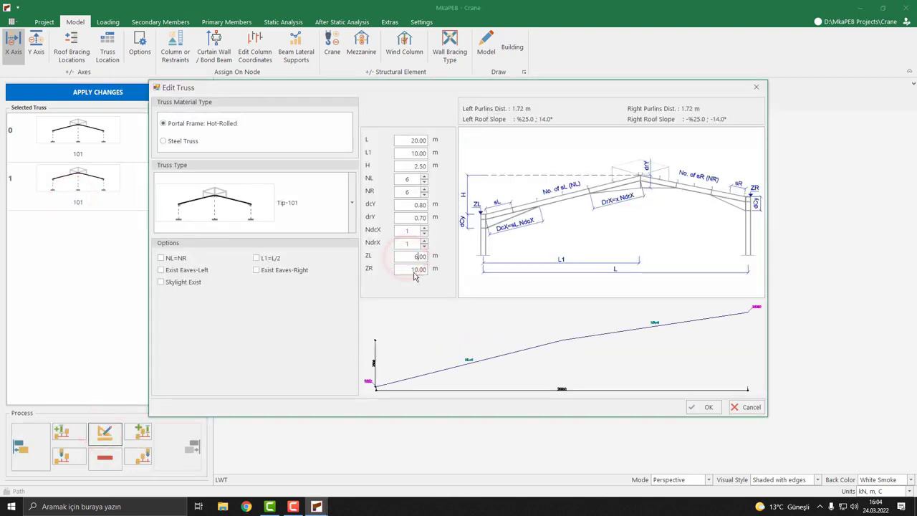
{"action": "left_click", "coordinate": [404, 271]}
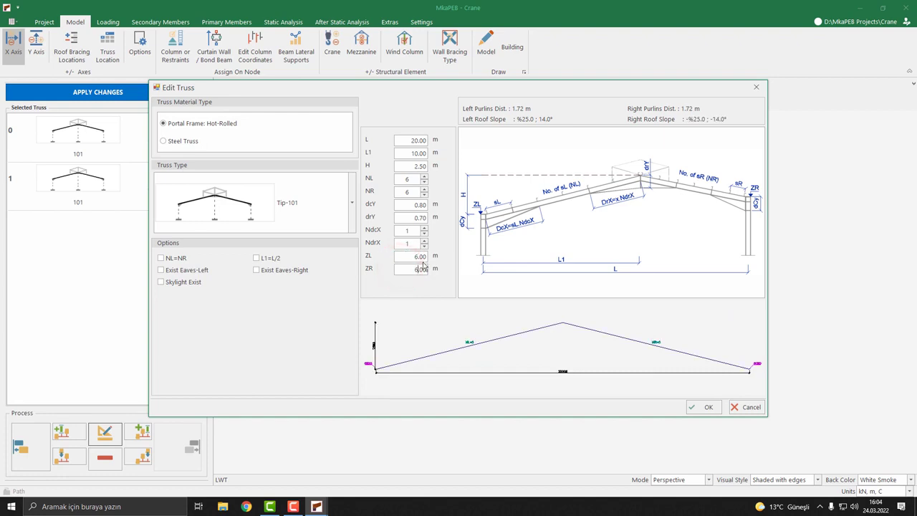
{"action": "left_click", "coordinate": [708, 406]}
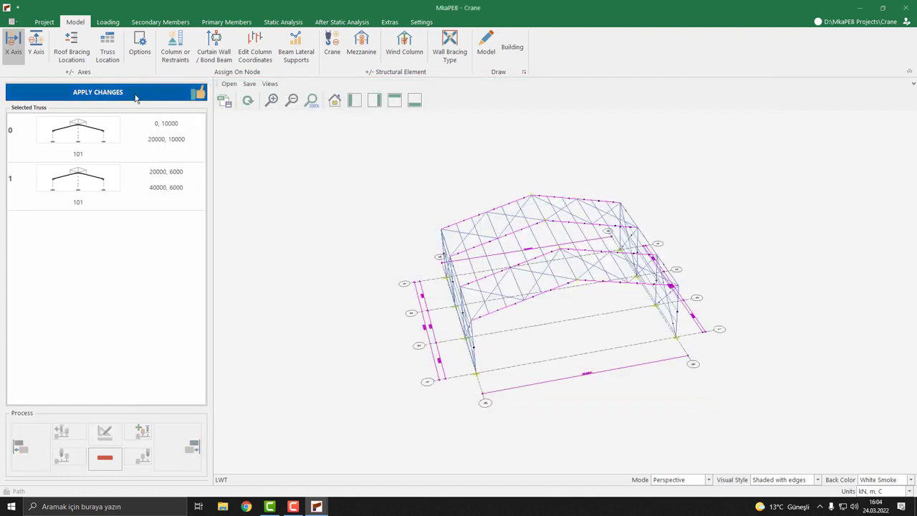
{"action": "left_click", "coordinate": [136, 94]}
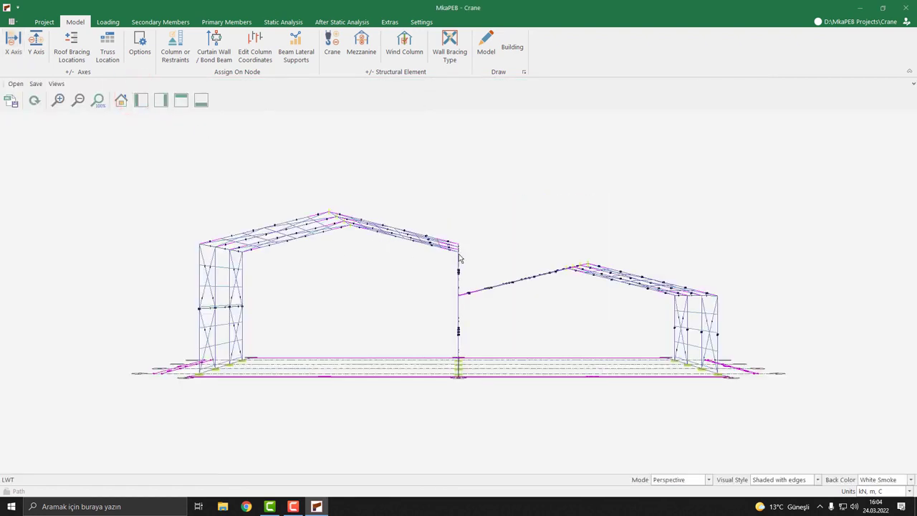
{"action": "left_click_drag", "start_coordinate": [451, 260], "coordinate": [385, 263]}
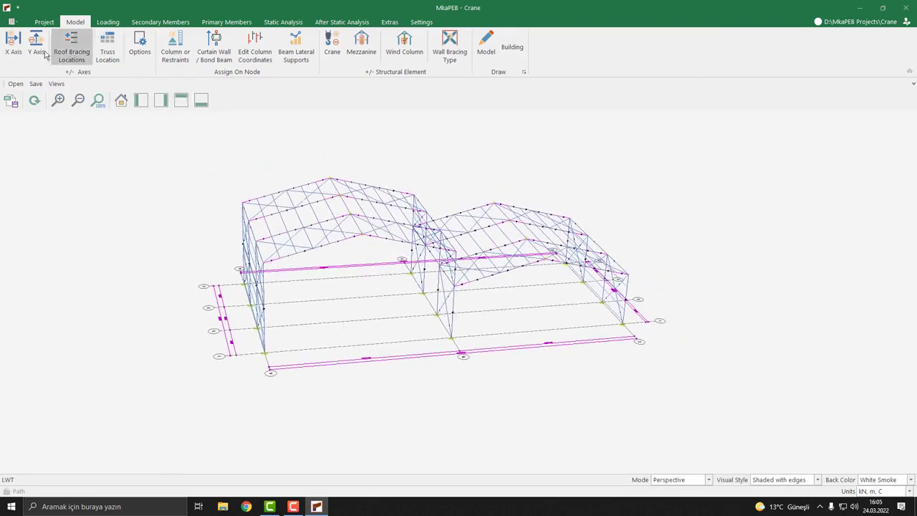
- Move the 6 m high truss ahead of the 10 m one in the X-axis order and apply the changes
{"action": "left_click", "coordinate": [11, 45]}
{"action": "left_click", "coordinate": [83, 183]}
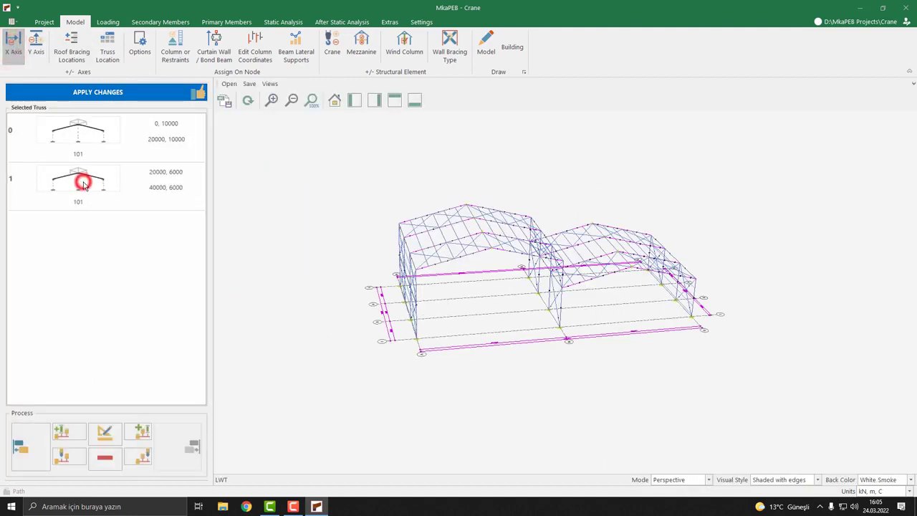
{"action": "left_click", "coordinate": [27, 446]}
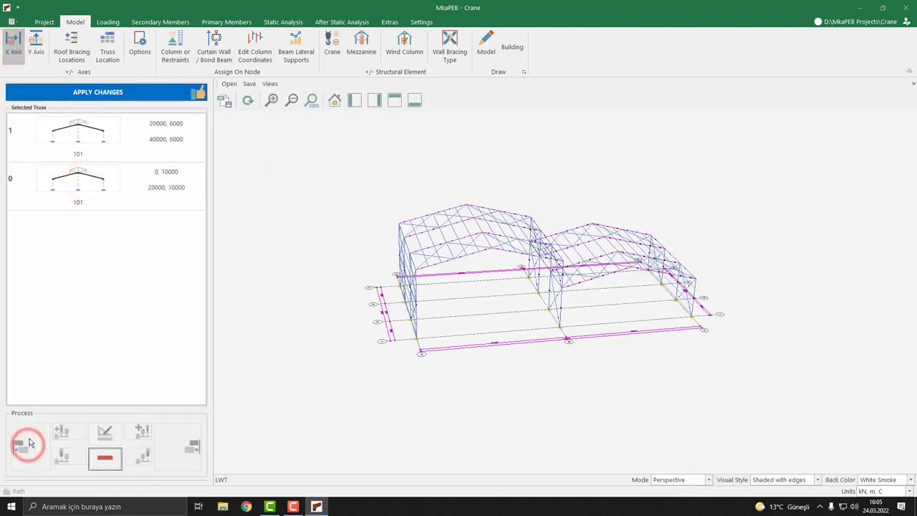
{"action": "left_click", "coordinate": [124, 92]}
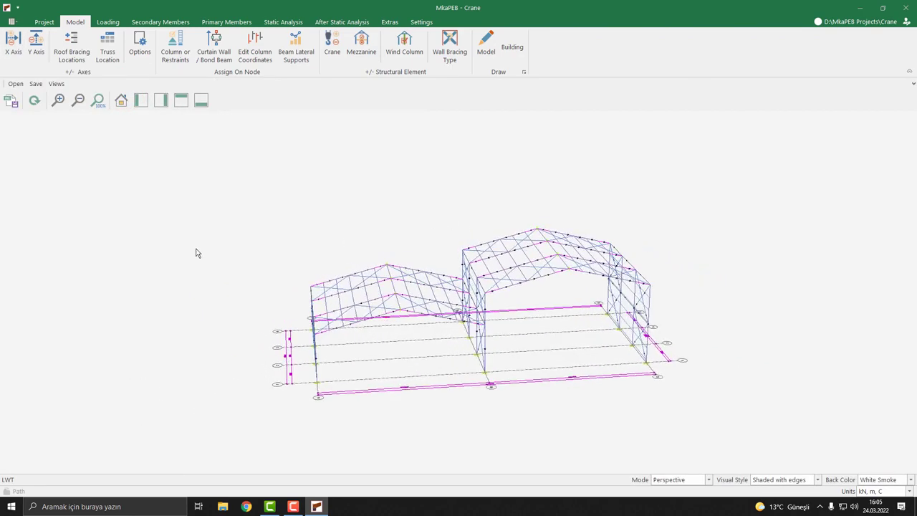
- Assign cranes to rows 0, 1 and 2 of the 0-20000 mm span with an elevation of 5 m
{"action": "left_click", "coordinate": [76, 22]}
{"action": "left_click", "coordinate": [338, 59]}
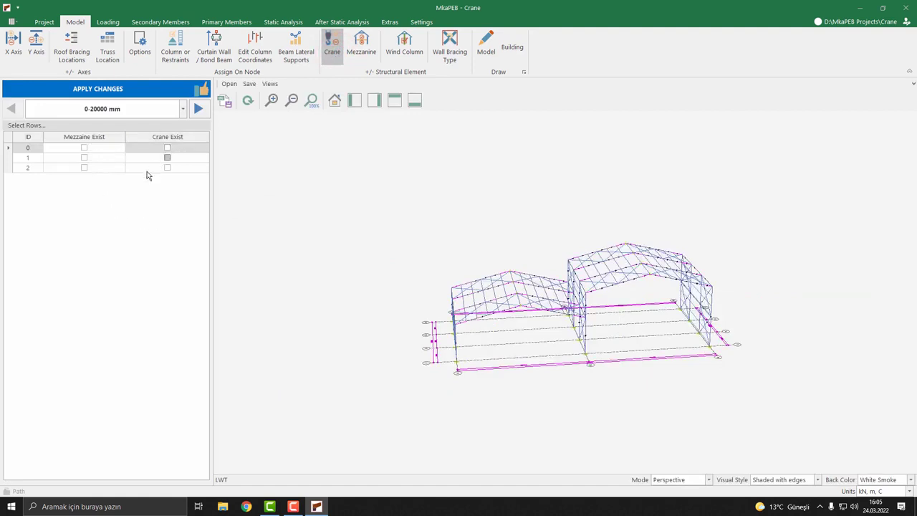
{"action": "left_click", "coordinate": [183, 108]}
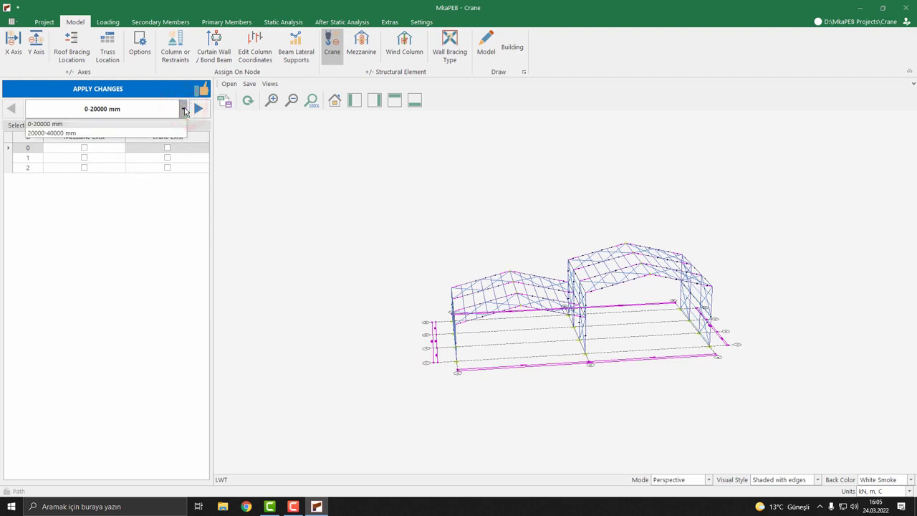
{"action": "left_click", "coordinate": [55, 124]}
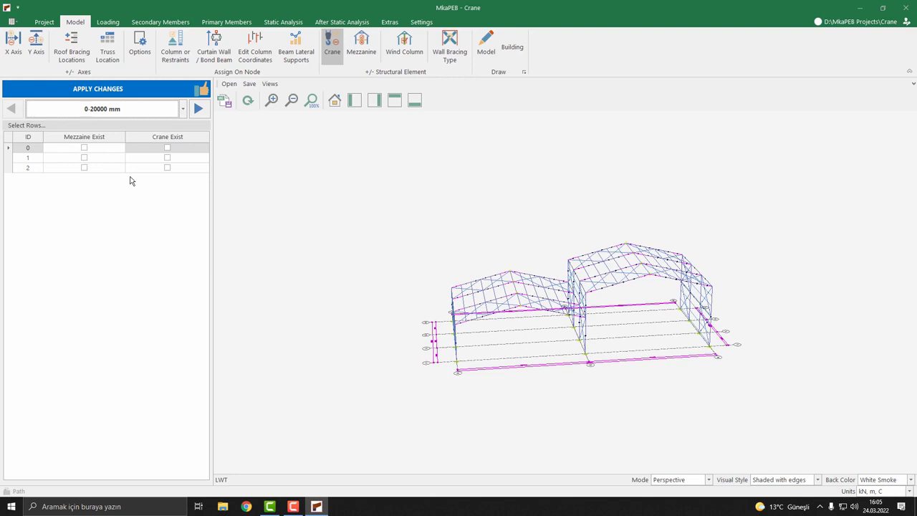
{"action": "left_click", "coordinate": [167, 148]}
{"action": "left_click", "coordinate": [167, 161]}
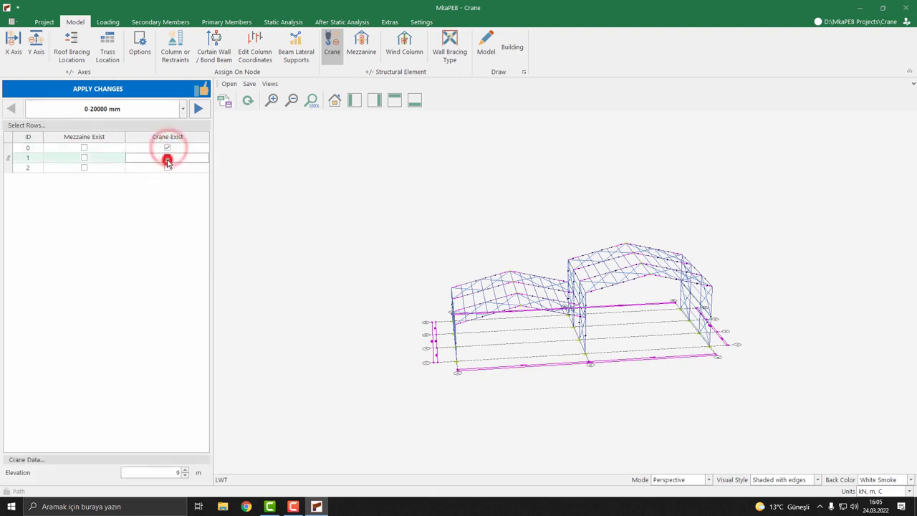
{"action": "left_click", "coordinate": [167, 168]}
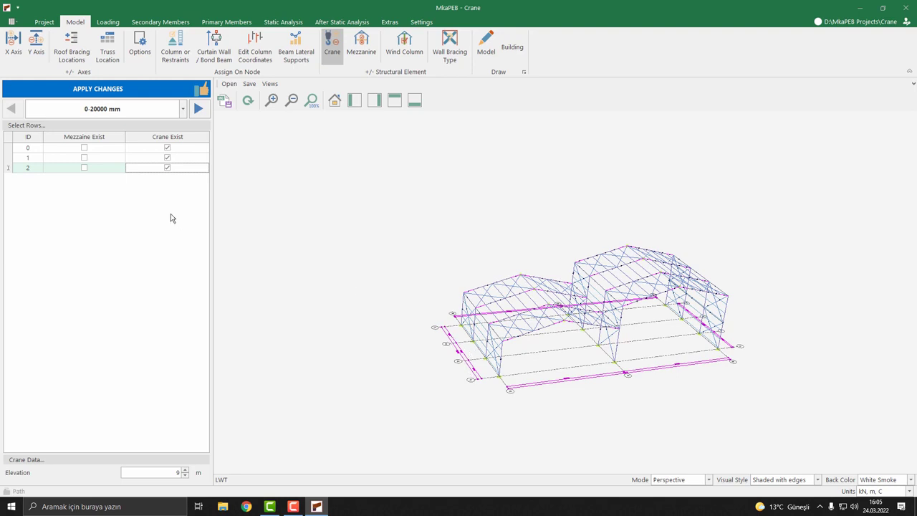
{"action": "left_click", "coordinate": [150, 472]}
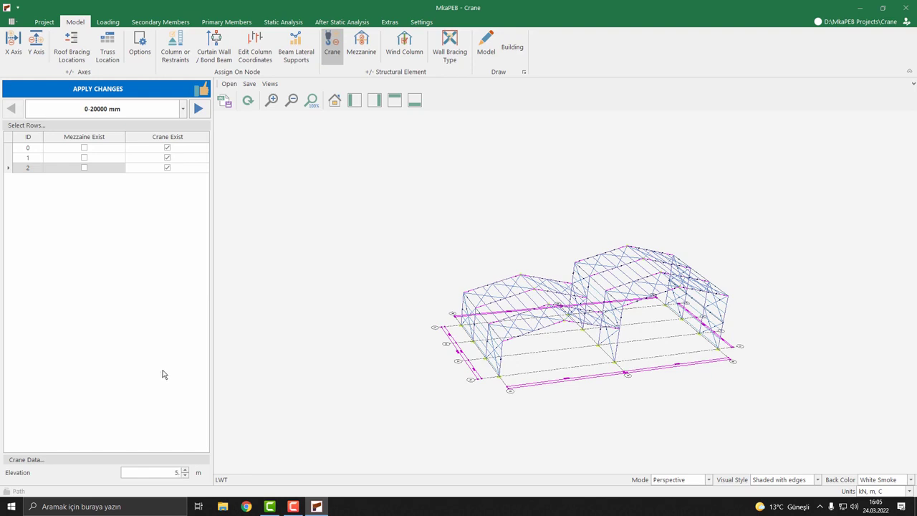
{"action": "left_click", "coordinate": [117, 108]}
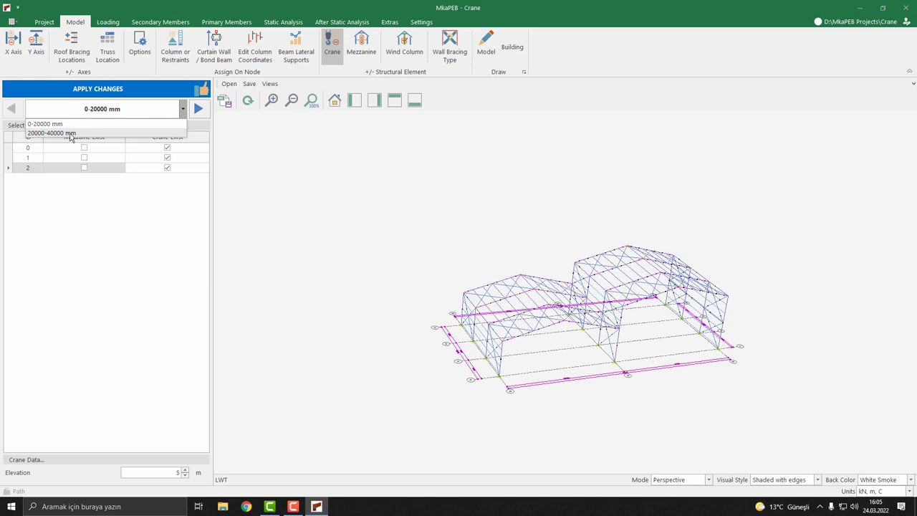
{"action": "left_click", "coordinate": [69, 133]}
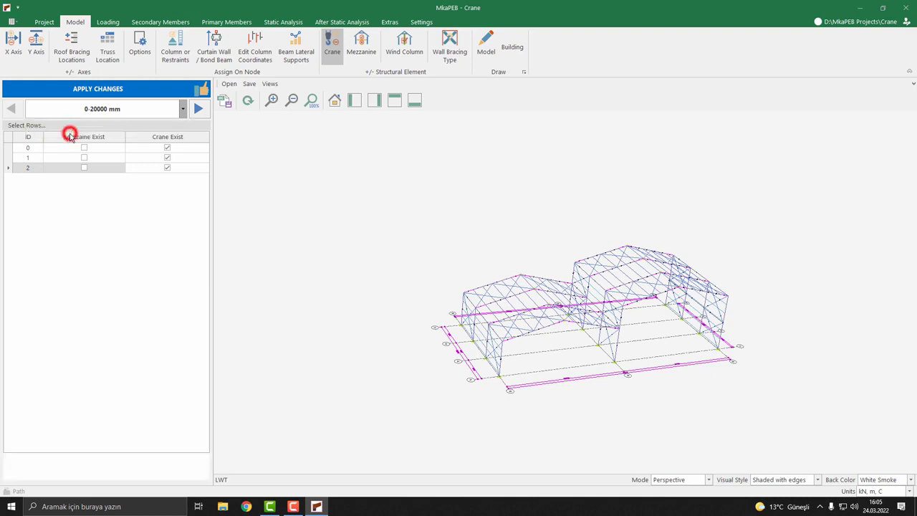
{"action": "left_click", "coordinate": [168, 147]}
{"action": "left_click", "coordinate": [167, 157]}
{"action": "left_click", "coordinate": [167, 168]}
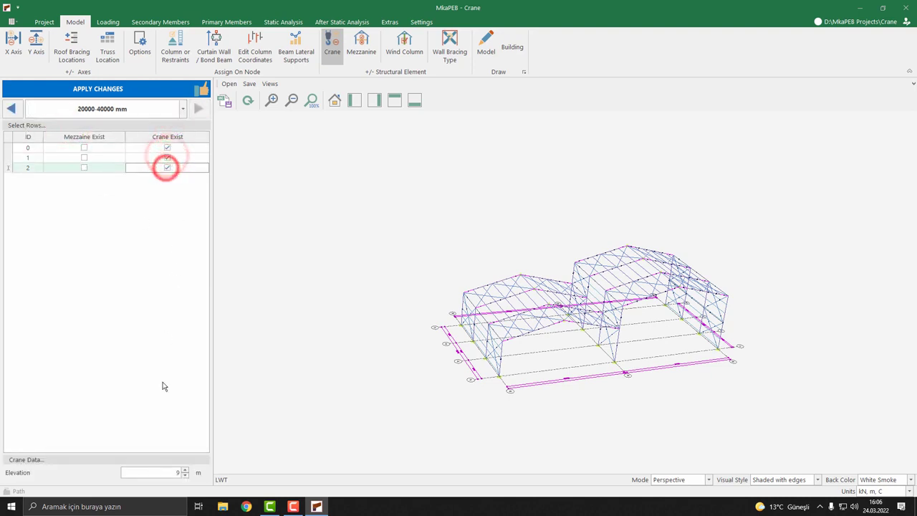
{"action": "double_click", "coordinate": [171, 472]}
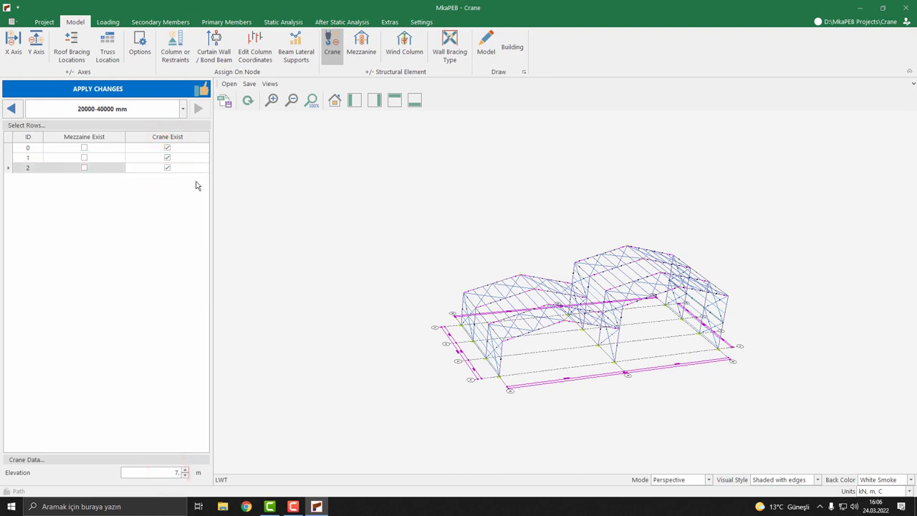
{"action": "left_click", "coordinate": [125, 89]}
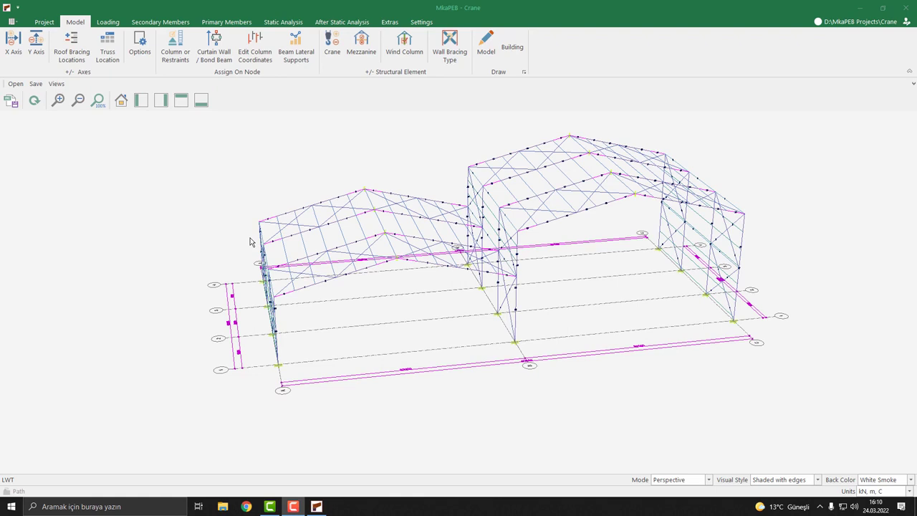
- Set the structural steel design code for the secondary members to AISC 360-10: LRFD
{"action": "left_click", "coordinate": [169, 21]}
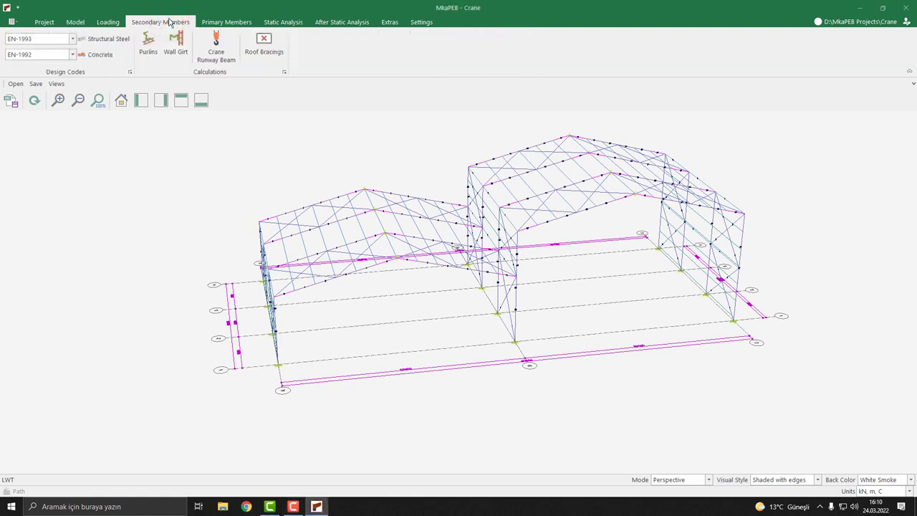
{"action": "left_click", "coordinate": [55, 41]}
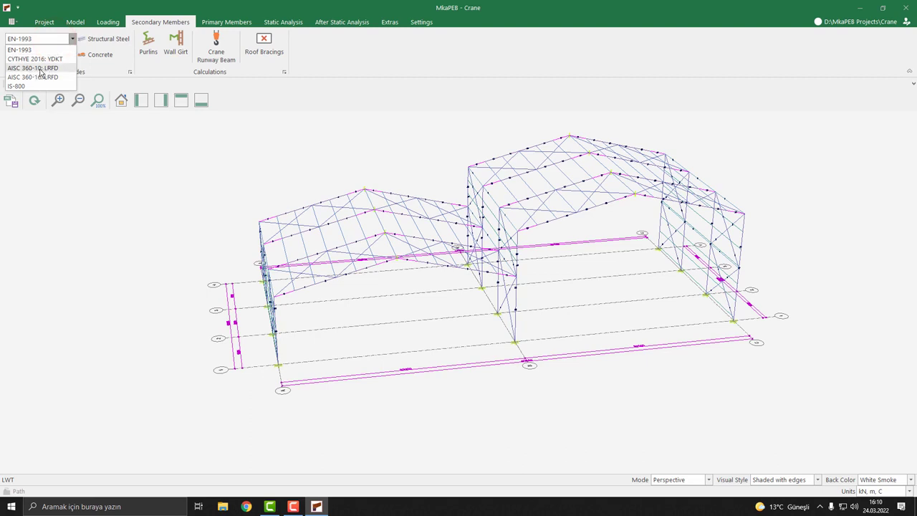
{"action": "left_click", "coordinate": [47, 69]}
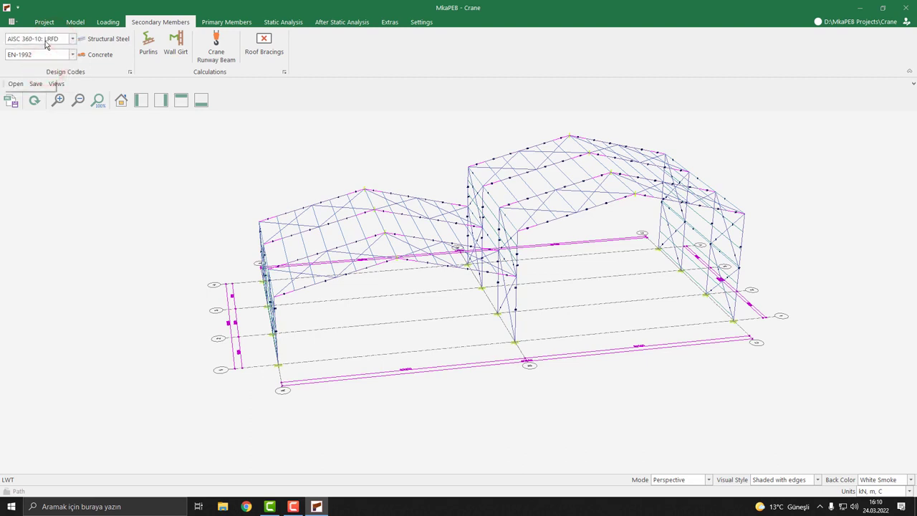
- Open the crane runway beam calculation, look at the Column-1 crane data and return to Column-0
{"action": "left_click", "coordinate": [231, 59]}
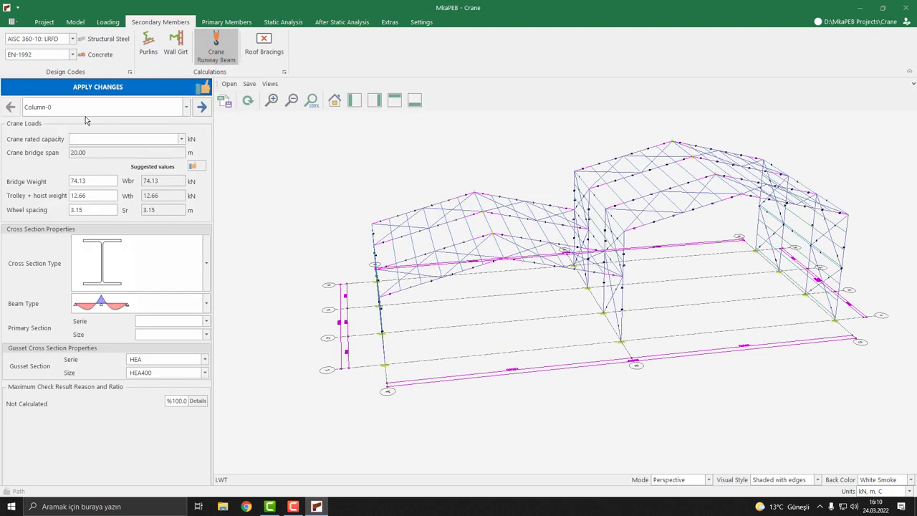
{"action": "left_click", "coordinate": [185, 107]}
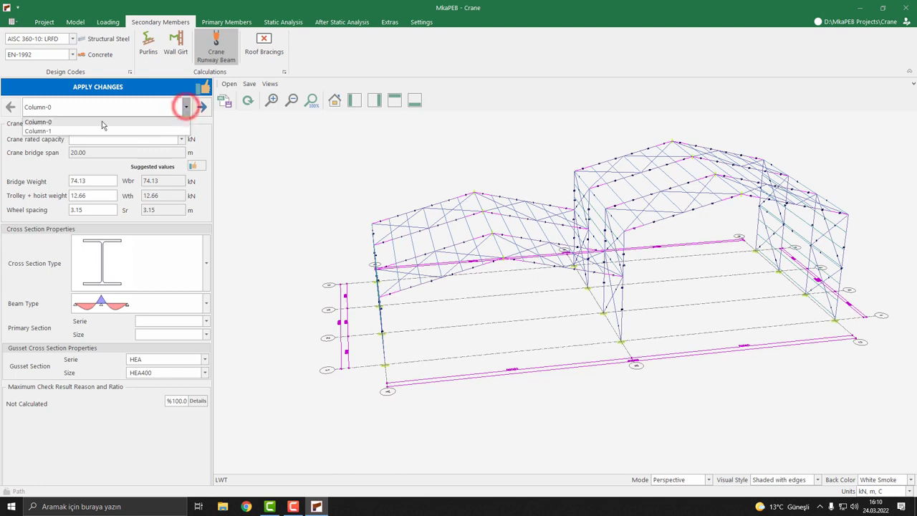
{"action": "left_click", "coordinate": [50, 123]}
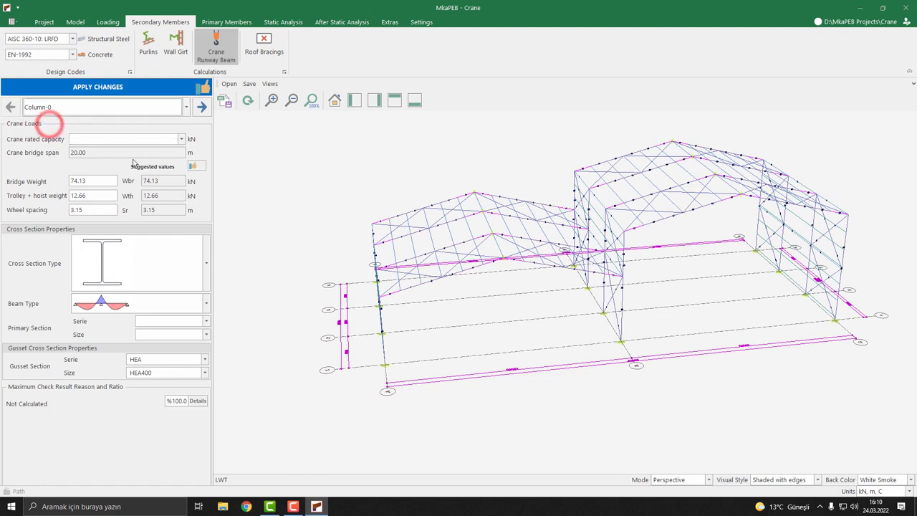
{"action": "left_click", "coordinate": [86, 109]}
{"action": "left_click", "coordinate": [62, 127]}
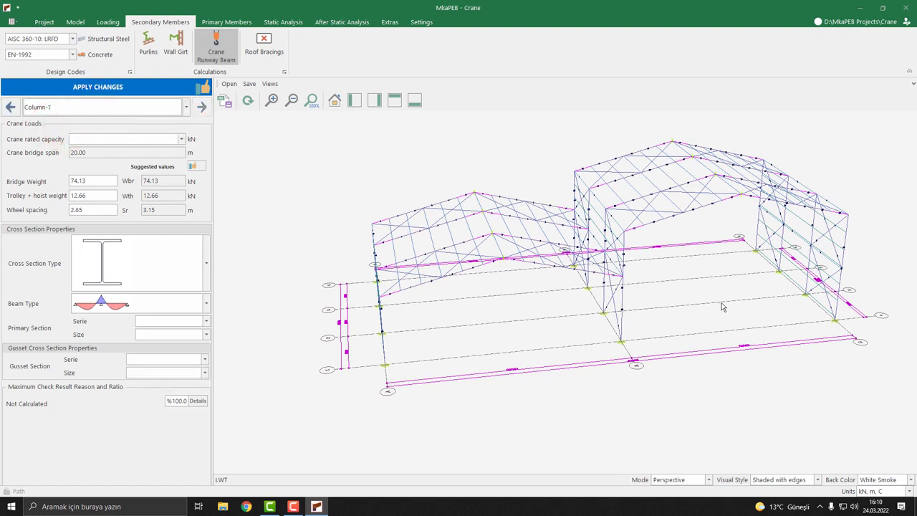
{"action": "left_click", "coordinate": [107, 111]}
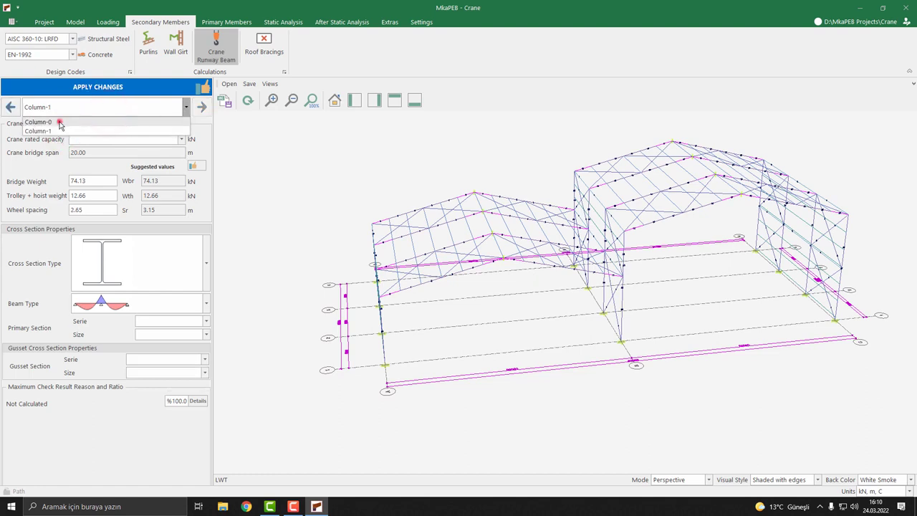
{"action": "left_click", "coordinate": [60, 124]}
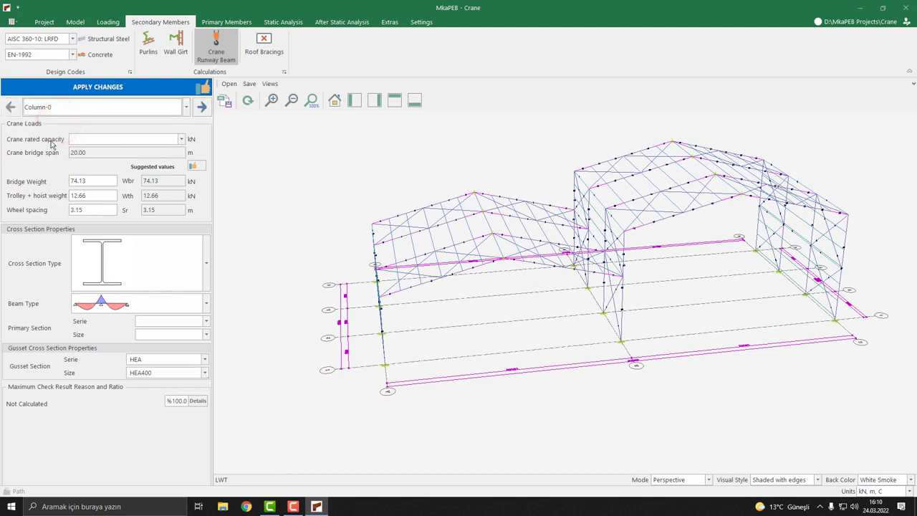
- Set Column-0's crane rated capacity to 100 kN and adopt the suggested crane loads, including in the detailed crane calculation
{"action": "left_click", "coordinate": [152, 139]}
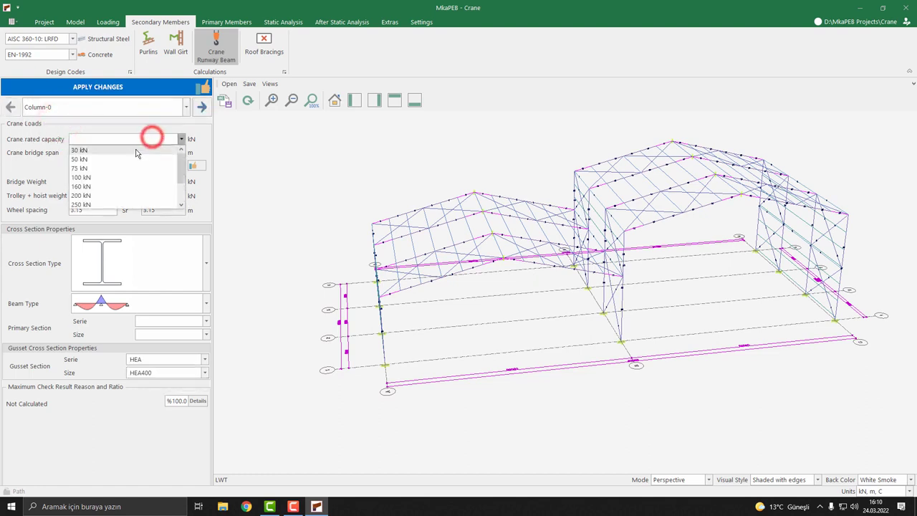
{"action": "left_click", "coordinate": [85, 177]}
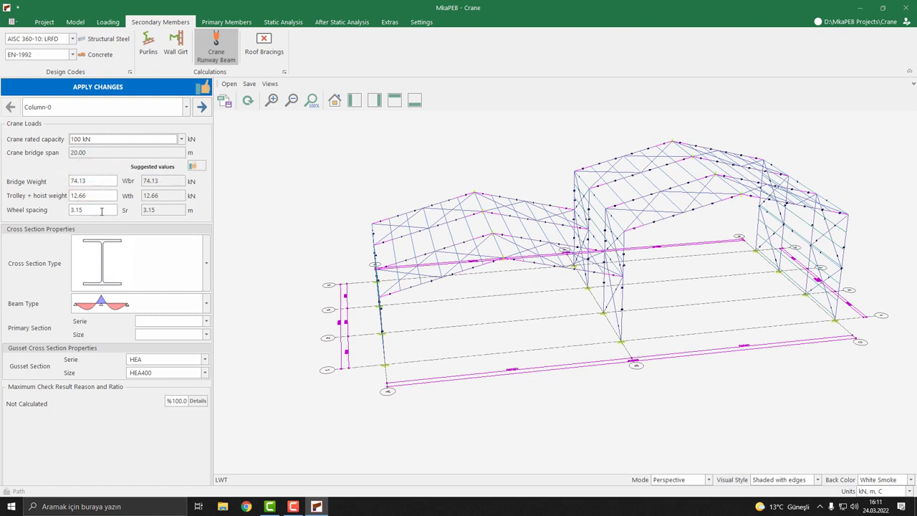
{"action": "left_click", "coordinate": [199, 168]}
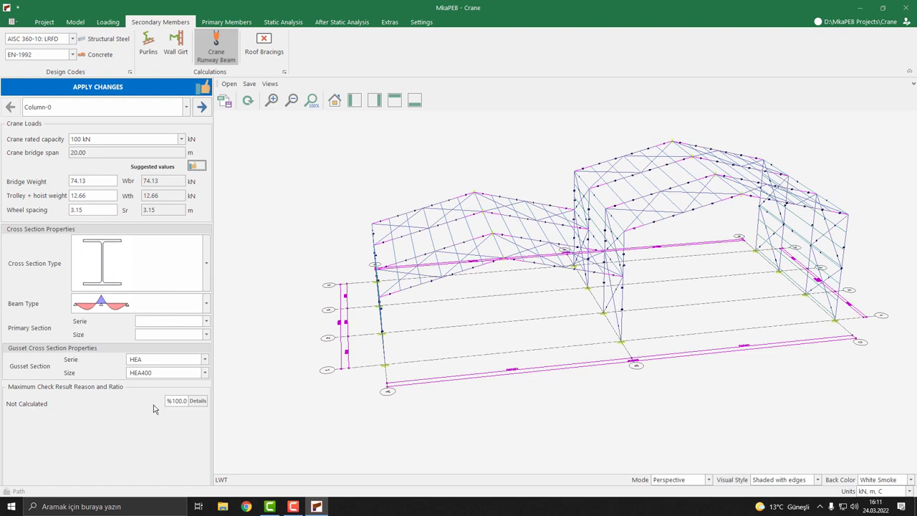
{"action": "left_click", "coordinate": [200, 403]}
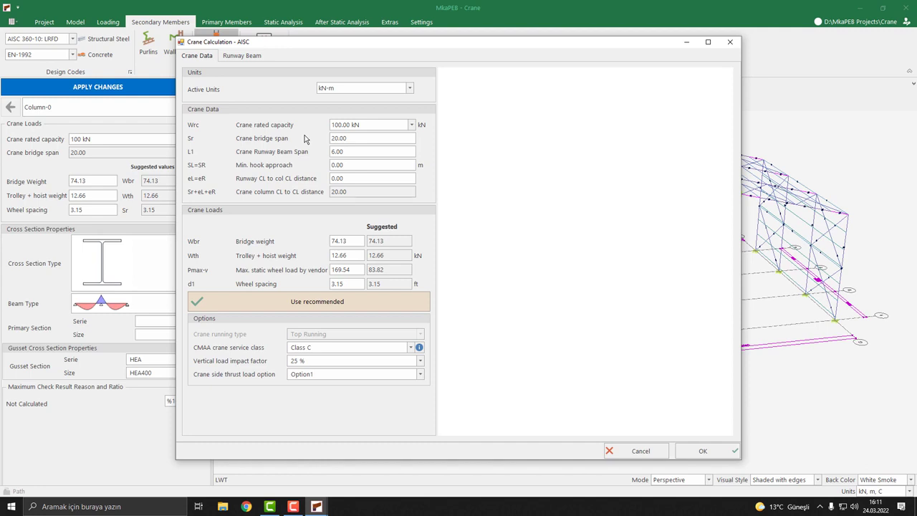
{"action": "left_click", "coordinate": [277, 304]}
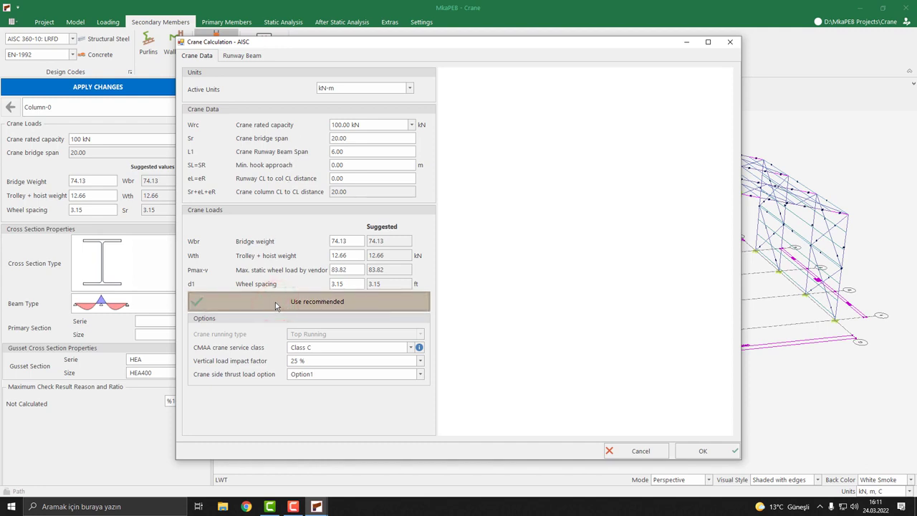
- Set the runway beam type to a simply supported single span with the plain I-shaped section type
{"action": "left_click", "coordinate": [240, 58]}
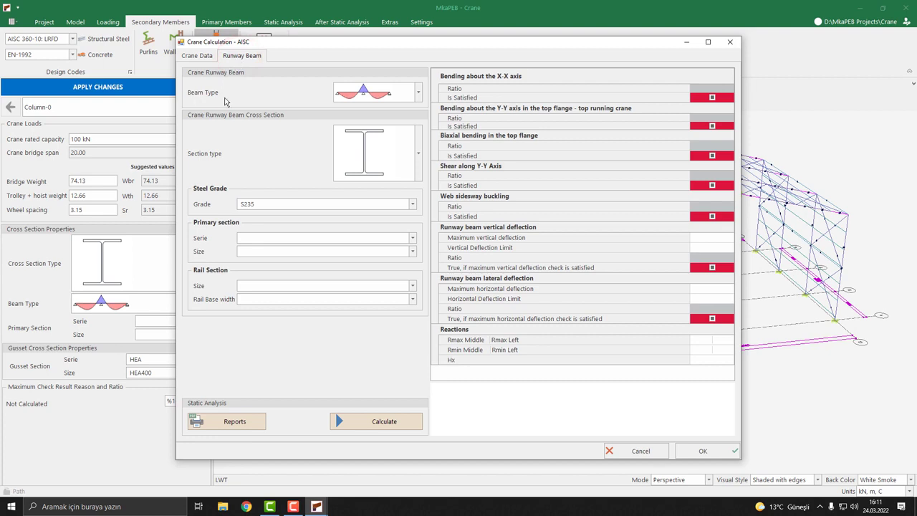
{"action": "left_click", "coordinate": [391, 94]}
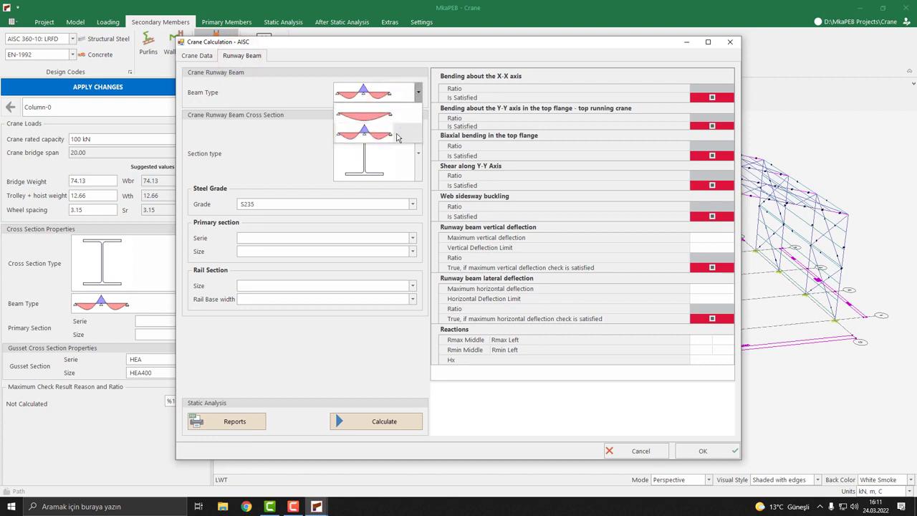
{"action": "left_click", "coordinate": [380, 114]}
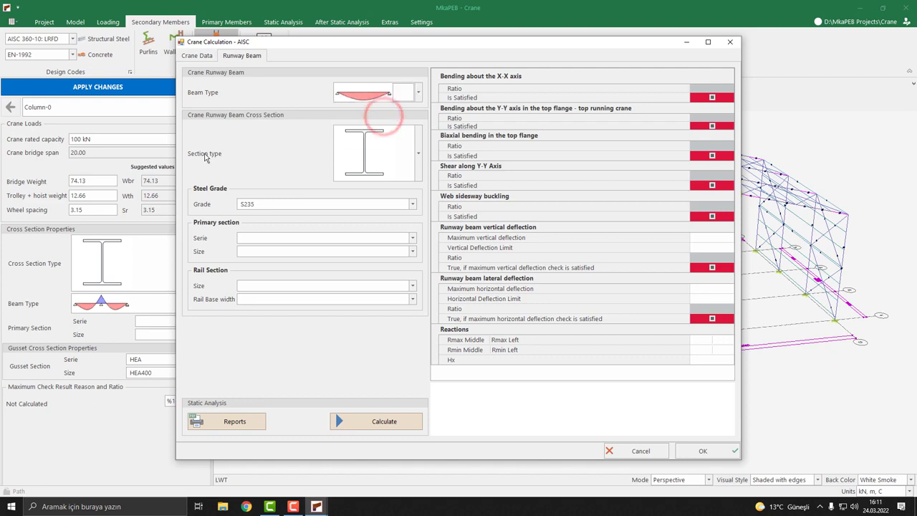
{"action": "left_click", "coordinate": [383, 156]}
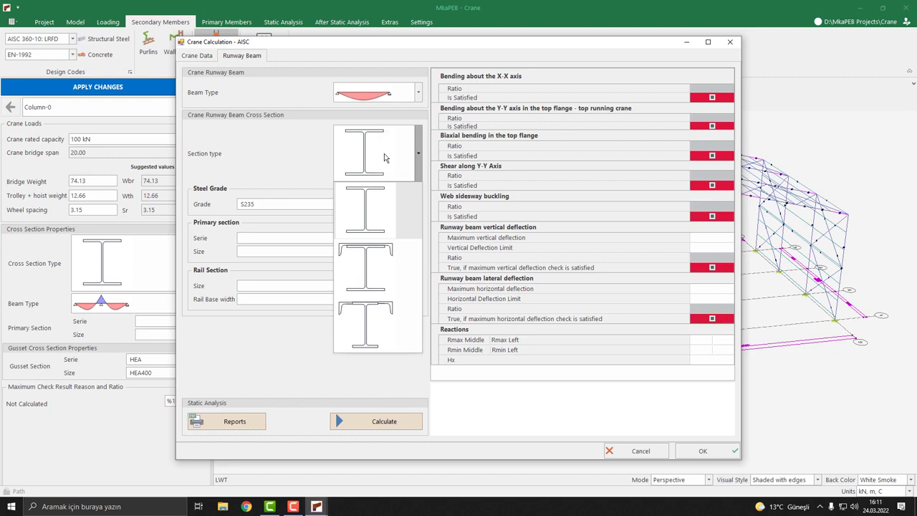
{"action": "left_click", "coordinate": [378, 207]}
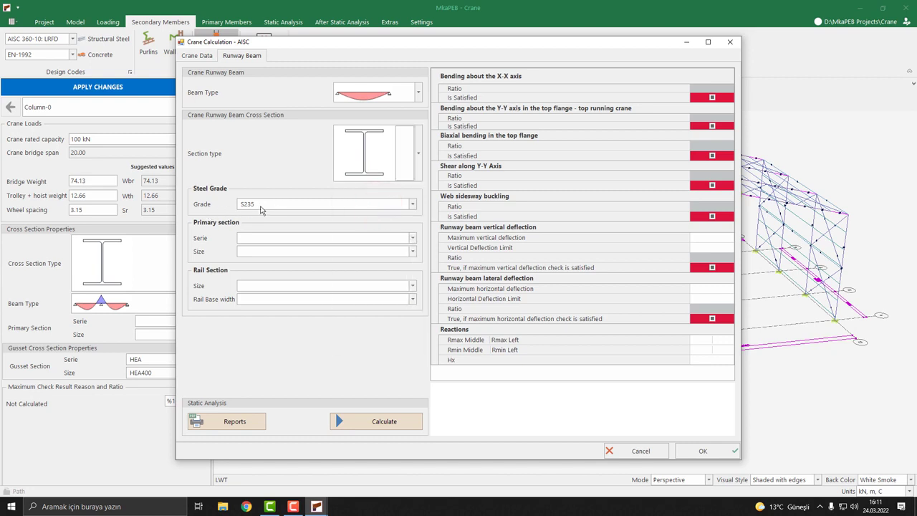
- Set the runway beam's steel grade to S275 and its primary section to HEA400 from the HEA series
{"action": "left_click", "coordinate": [277, 206]}
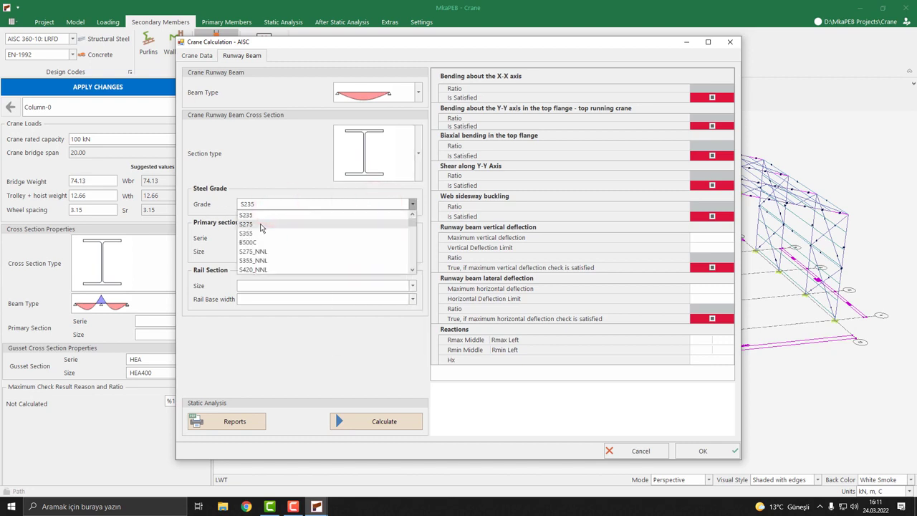
{"action": "left_click", "coordinate": [261, 225]}
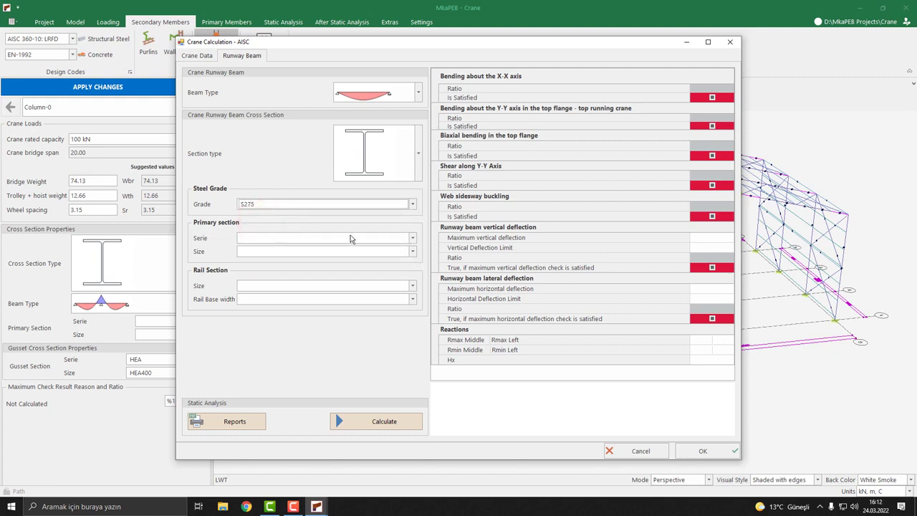
{"action": "left_click", "coordinate": [351, 238]}
{"action": "left_click", "coordinate": [285, 263]}
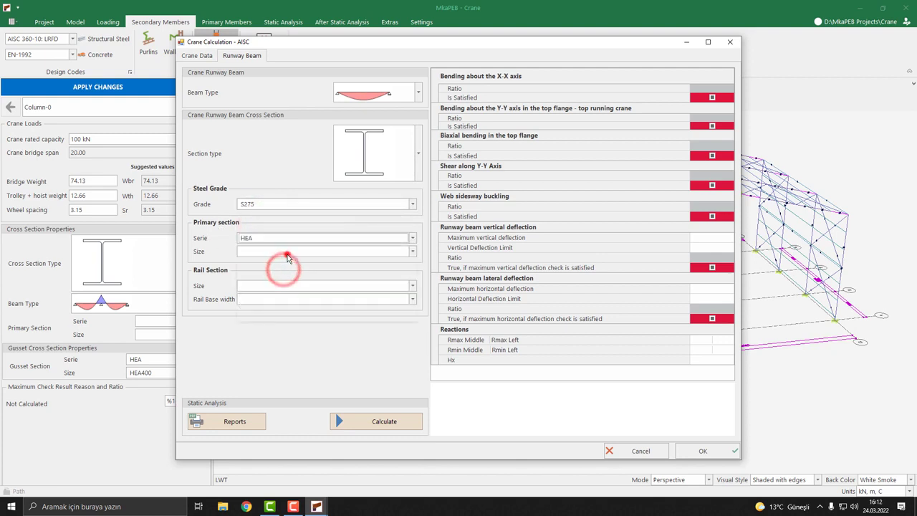
{"action": "left_click", "coordinate": [288, 257]}
{"action": "scroll", "coordinate": [257, 308], "scroll_direction": "down", "scroll_amount": 3}
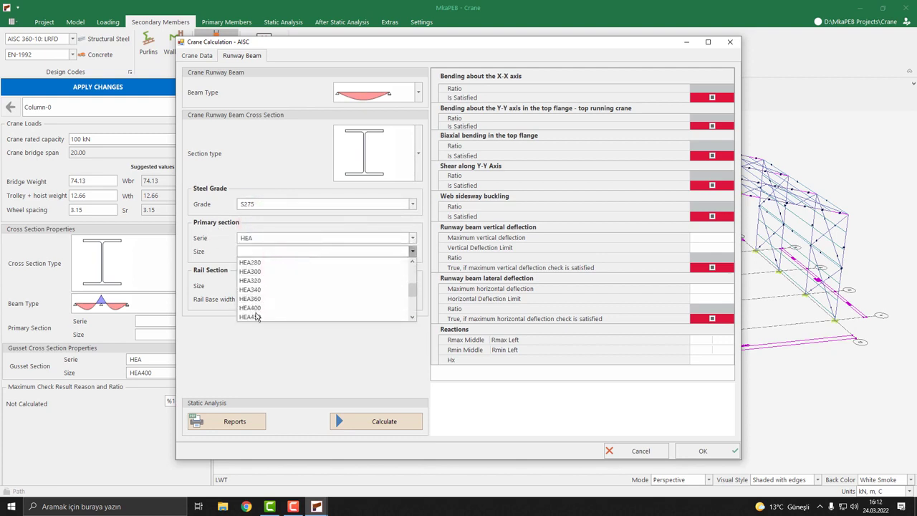
{"action": "left_click", "coordinate": [256, 308]}
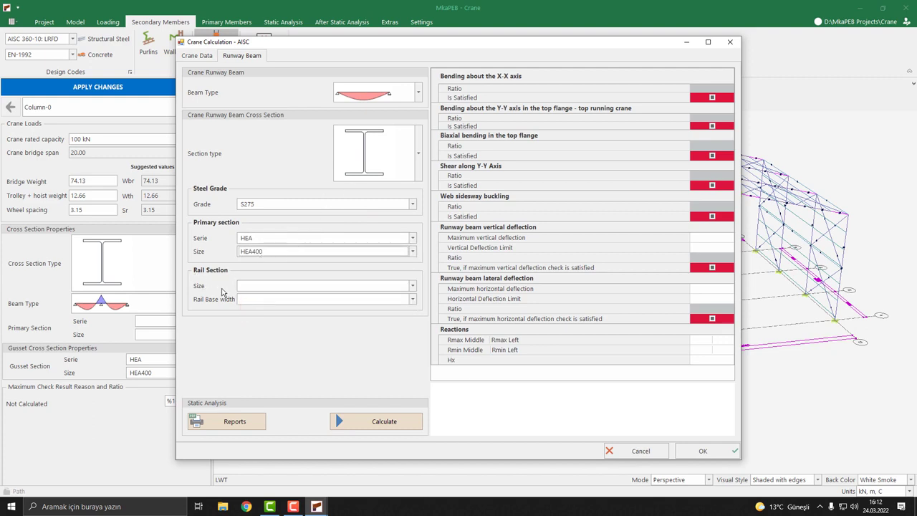
- Leave the rail section fields blank and calculate the Column-0 runway beam checks
{"action": "left_click", "coordinate": [256, 286]}
{"action": "left_click", "coordinate": [260, 299]}
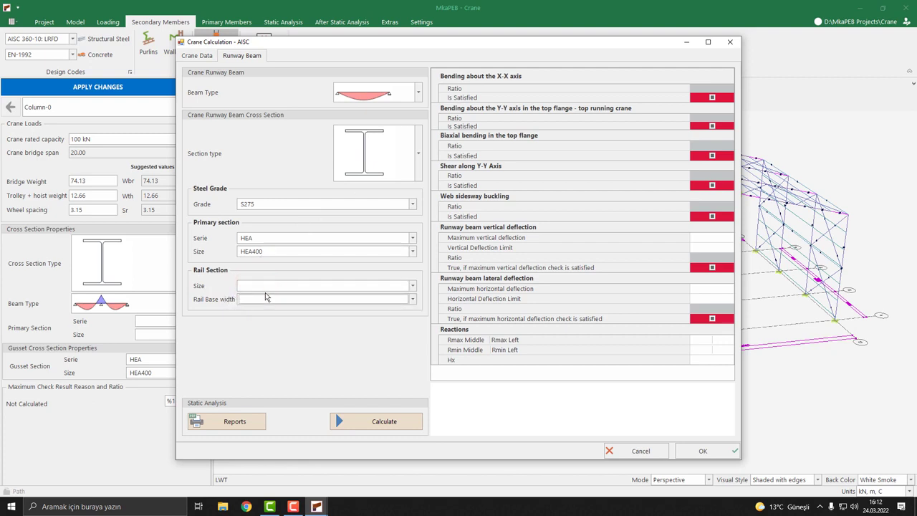
{"action": "left_click", "coordinate": [383, 424]}
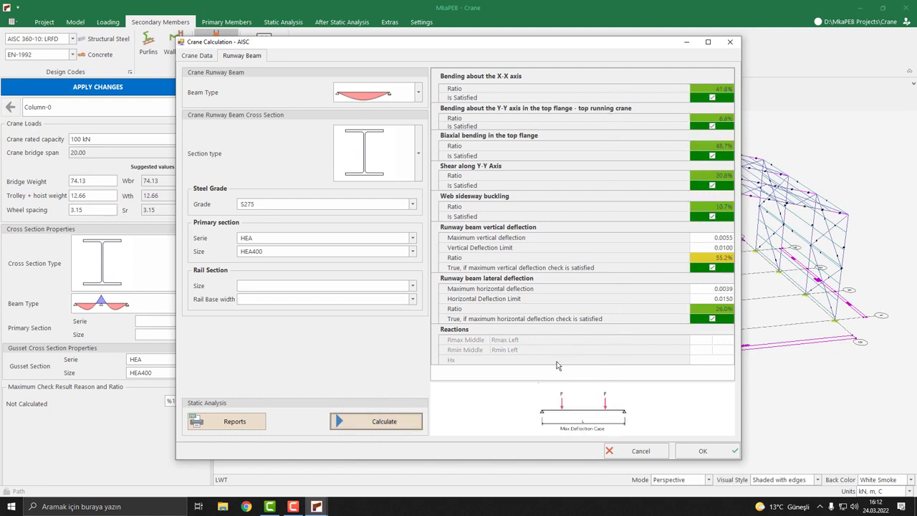
- Review the runway beam calculation report, close it and accept the Column-0 crane calculation
{"action": "left_click", "coordinate": [245, 424]}
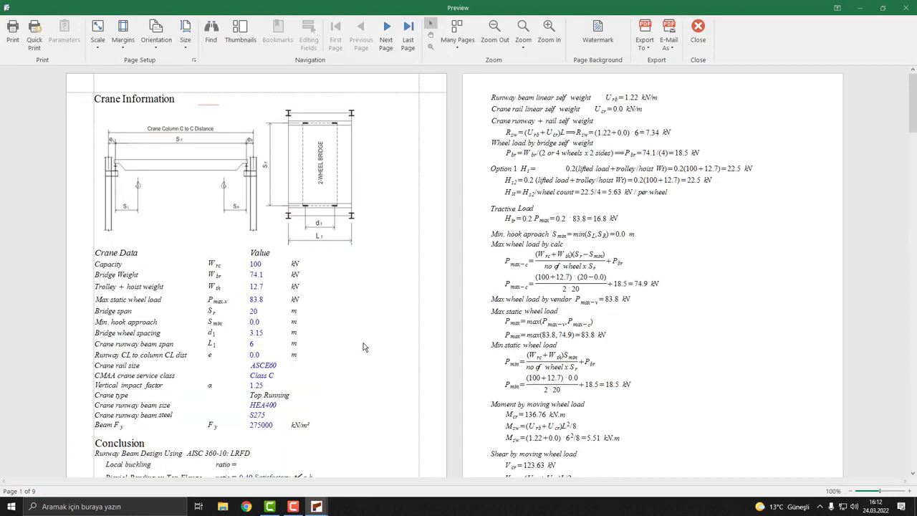
{"action": "scroll", "coordinate": [363, 347], "scroll_direction": "down", "scroll_amount": 4}
{"action": "scroll", "coordinate": [363, 347], "scroll_direction": "down", "scroll_amount": 6}
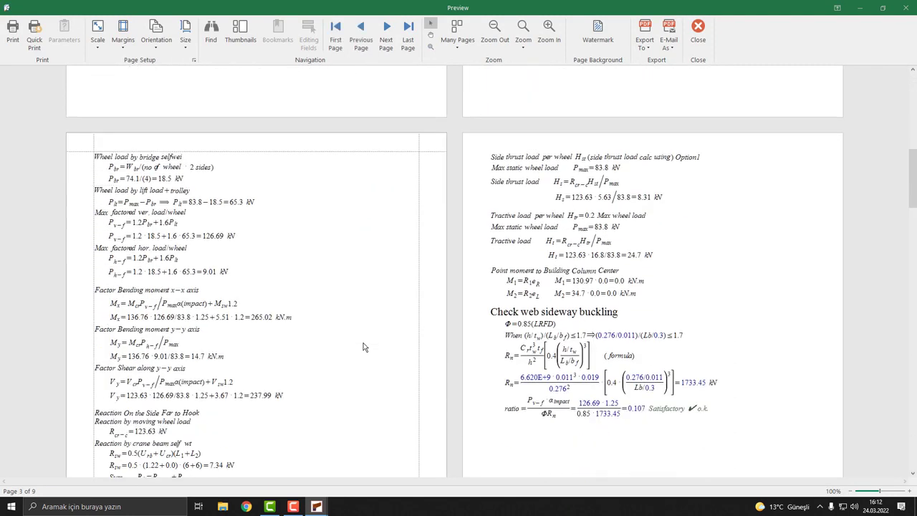
{"action": "scroll", "coordinate": [363, 347], "scroll_direction": "down", "scroll_amount": 6}
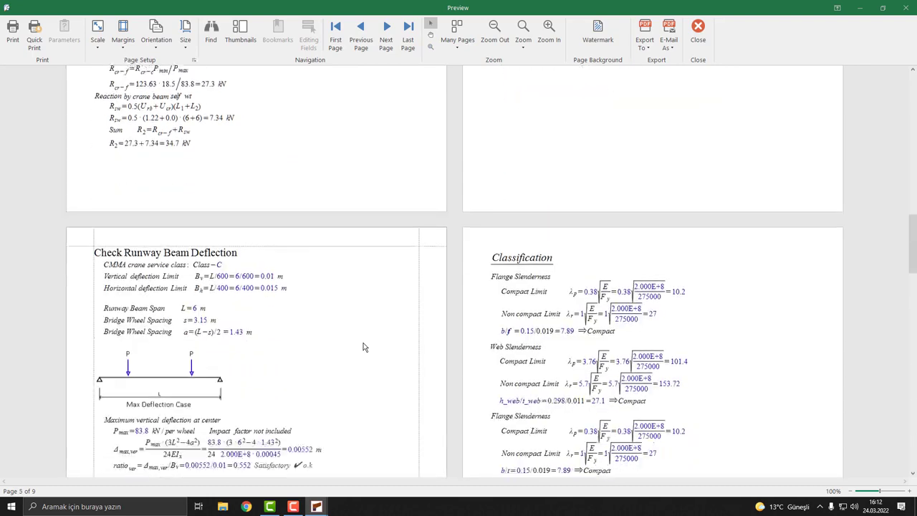
{"action": "scroll", "coordinate": [363, 346], "scroll_direction": "down", "scroll_amount": 3}
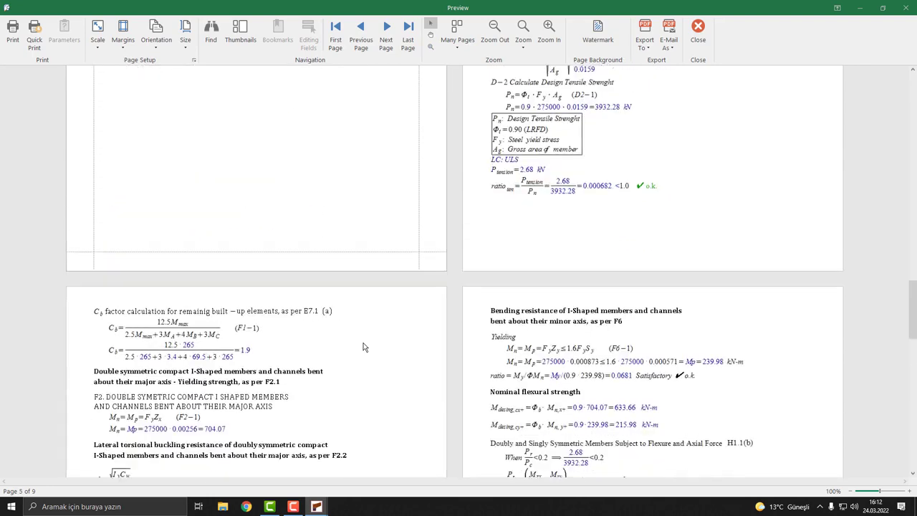
{"action": "left_click", "coordinate": [698, 32]}
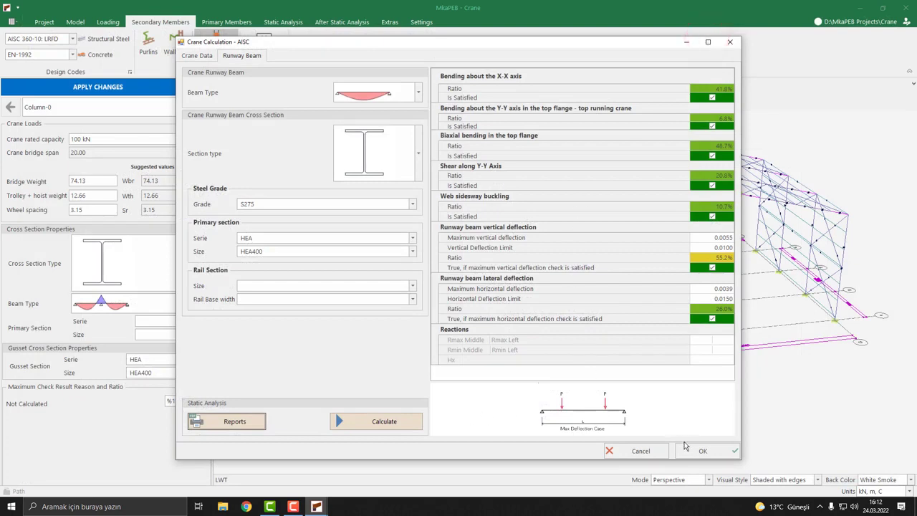
{"action": "left_click", "coordinate": [699, 451]}
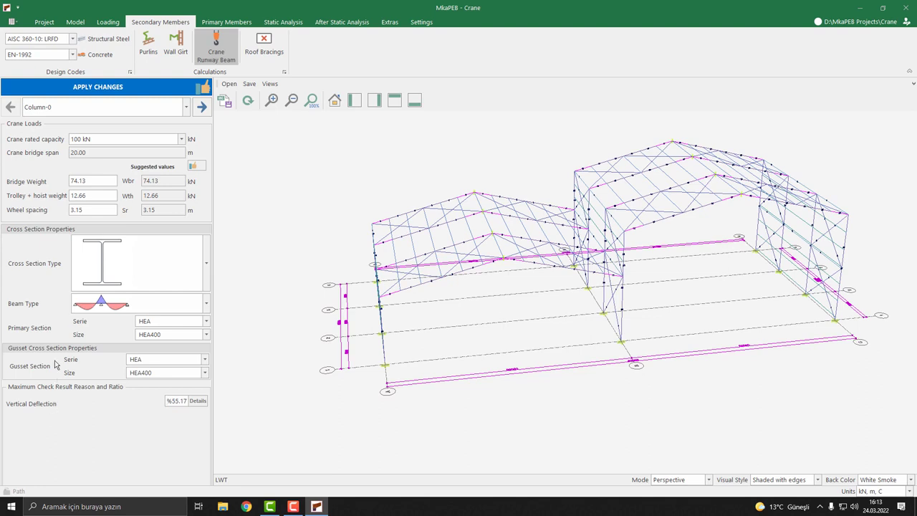
- Set the Column-1 crane's rated capacity to 200 kN and adopt the suggested bridge weight, trolley and hoist weight, and wheel spacing
{"action": "left_click", "coordinate": [137, 106]}
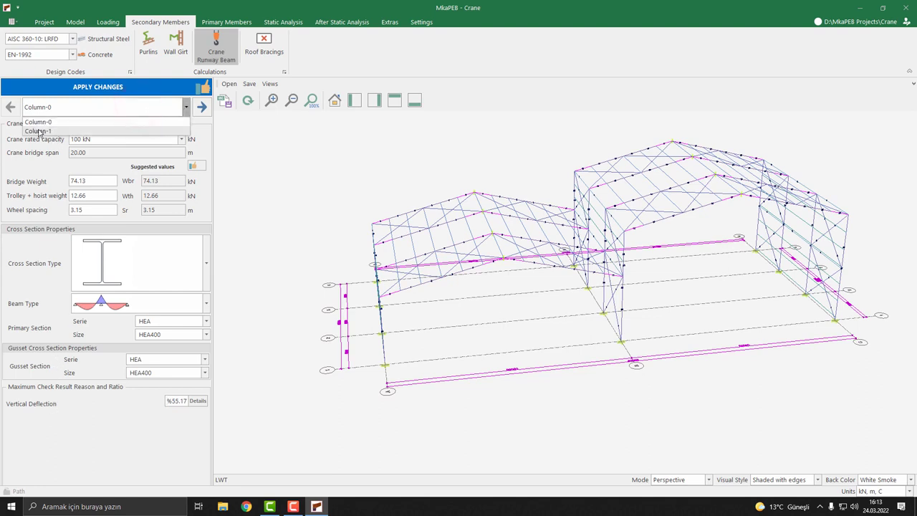
{"action": "left_click", "coordinate": [55, 131]}
{"action": "left_click", "coordinate": [106, 138]}
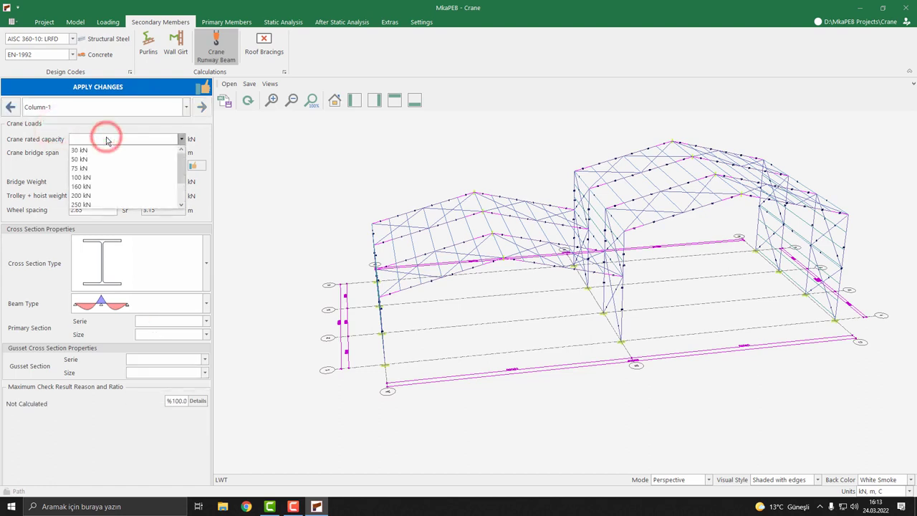
{"action": "scroll", "coordinate": [126, 165], "scroll_direction": "down", "scroll_amount": 1}
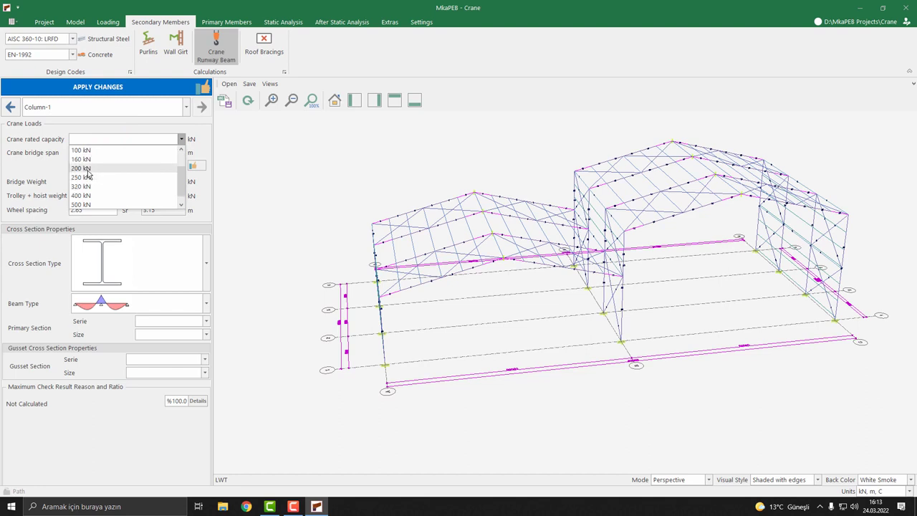
{"action": "left_click", "coordinate": [86, 171]}
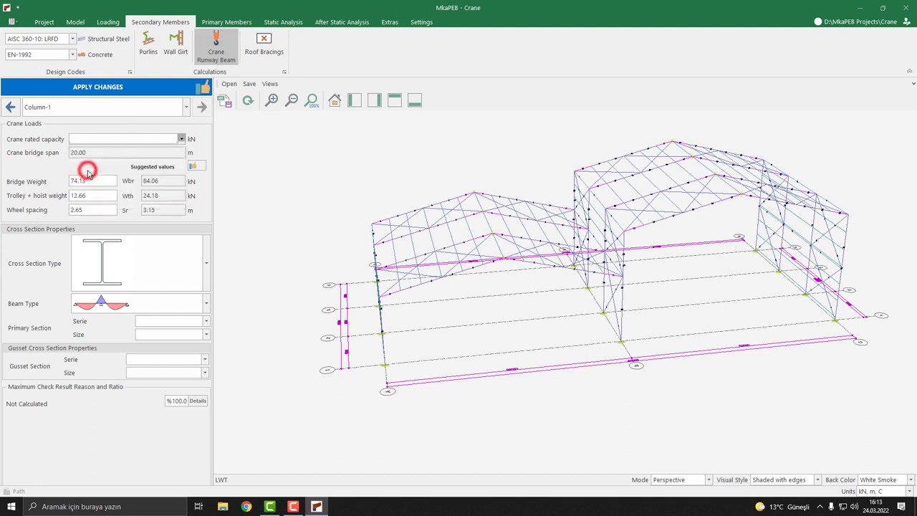
{"action": "left_click", "coordinate": [198, 167]}
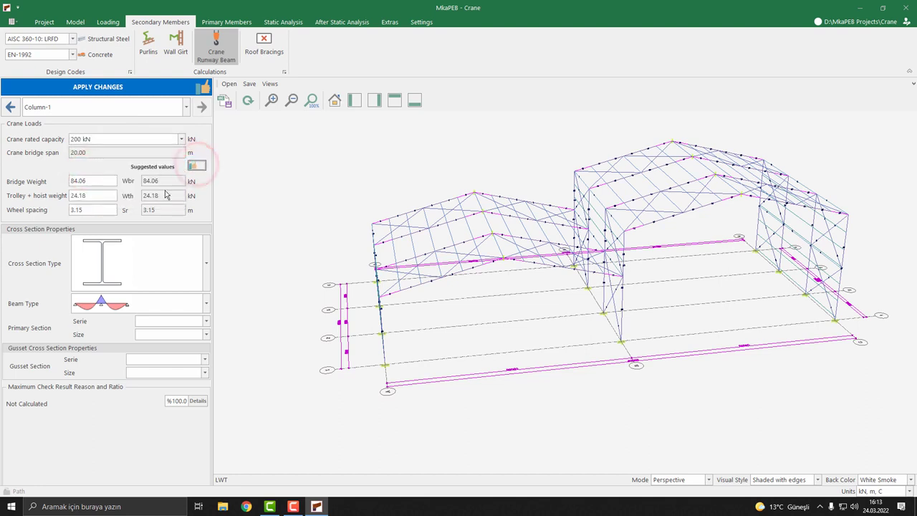
- In Column-1's detailed crane calculation, use the recommended crane loads and set the runway beam type to a simply supported single span
{"action": "left_click", "coordinate": [198, 401]}
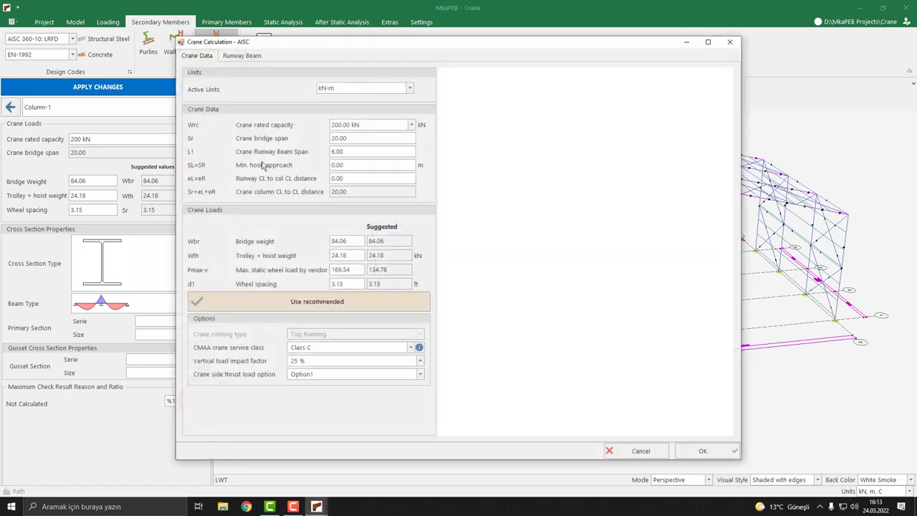
{"action": "left_click", "coordinate": [371, 305]}
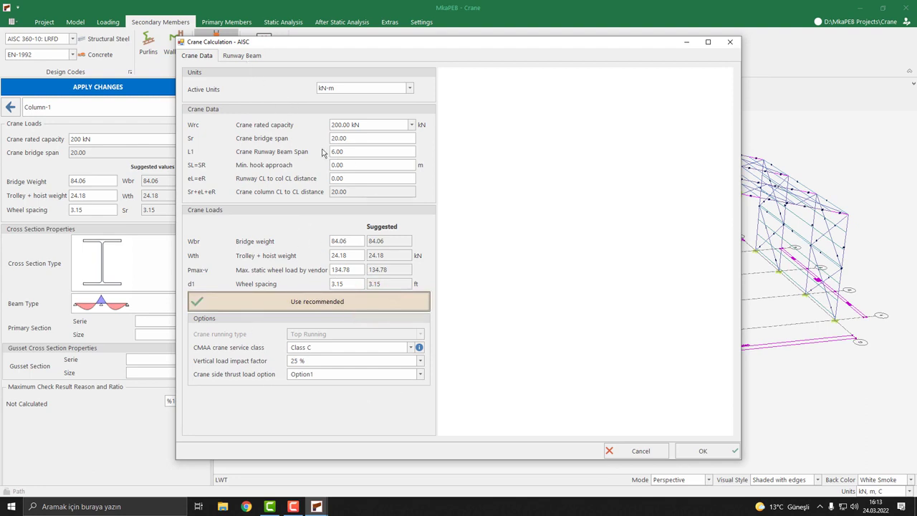
{"action": "left_click", "coordinate": [250, 58]}
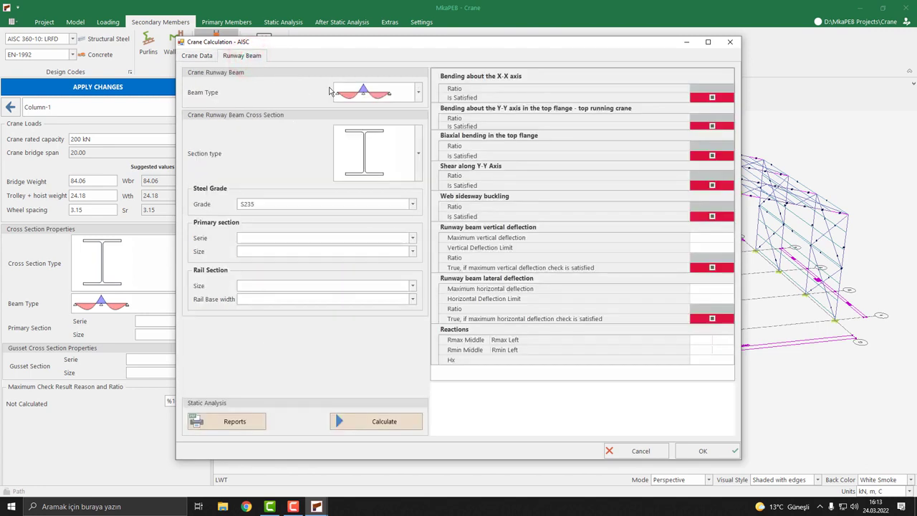
{"action": "left_click", "coordinate": [386, 92]}
{"action": "left_click", "coordinate": [373, 114]}
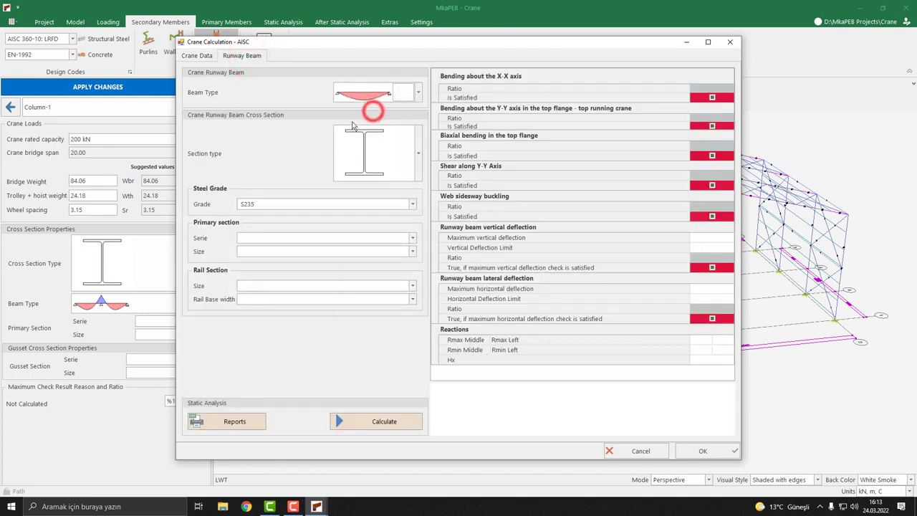
- Set the Column-1 runway beam's primary section to HEA400 from the HEA series
{"action": "left_click", "coordinate": [283, 237]}
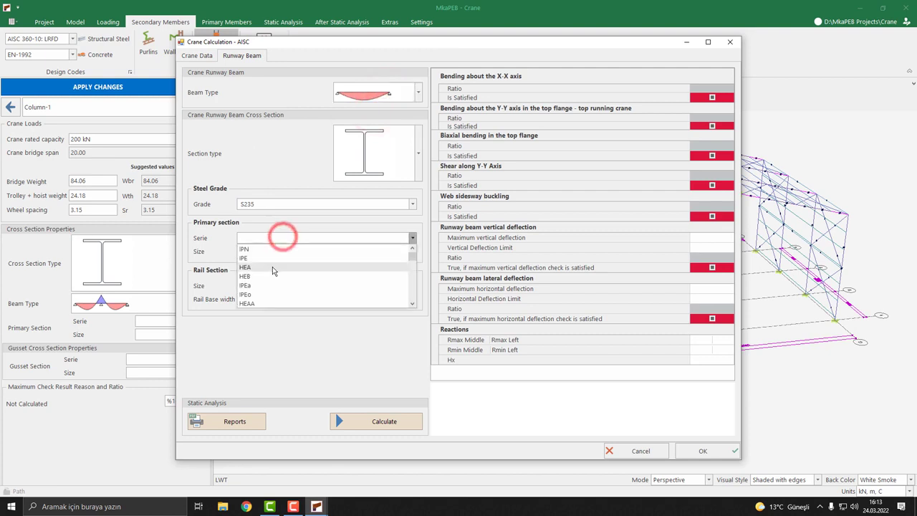
{"action": "left_click", "coordinate": [272, 266]}
{"action": "left_click", "coordinate": [278, 252]}
{"action": "scroll", "coordinate": [272, 290], "scroll_direction": "down", "scroll_amount": 3}
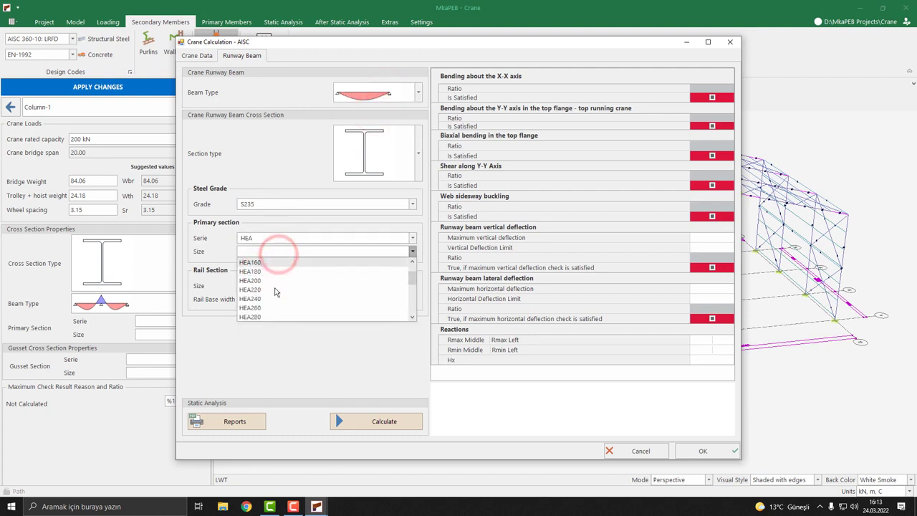
{"action": "left_click", "coordinate": [262, 308]}
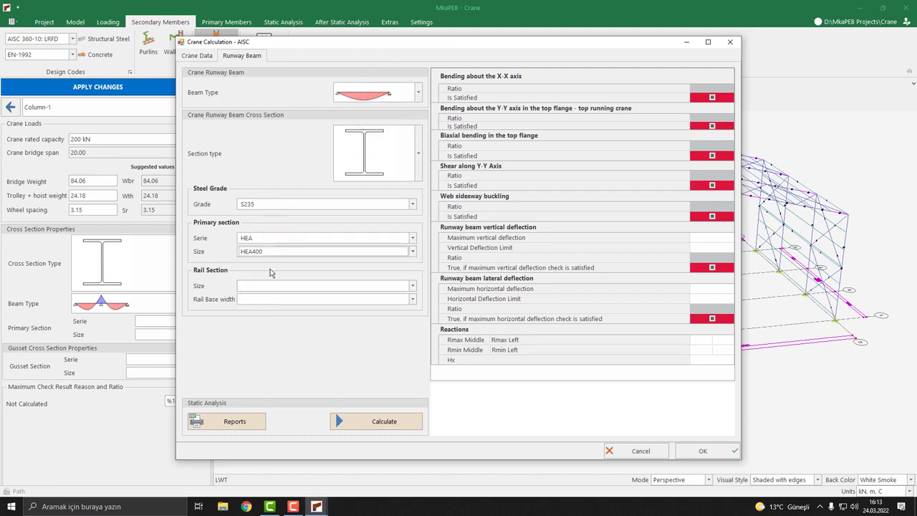
- Calculate the Column-1 runway beam checks, accept the crane calculation and apply the runway beam changes to the model
{"action": "left_click", "coordinate": [390, 422]}
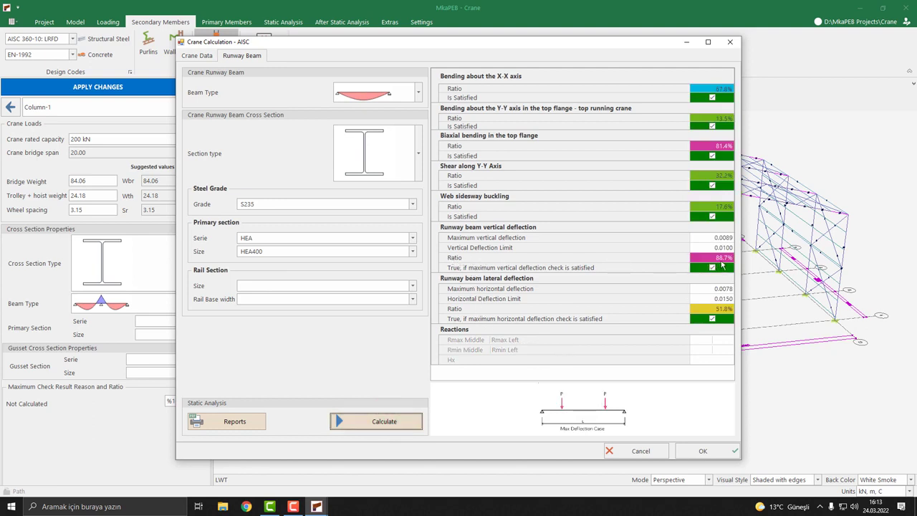
{"action": "left_click", "coordinate": [716, 453]}
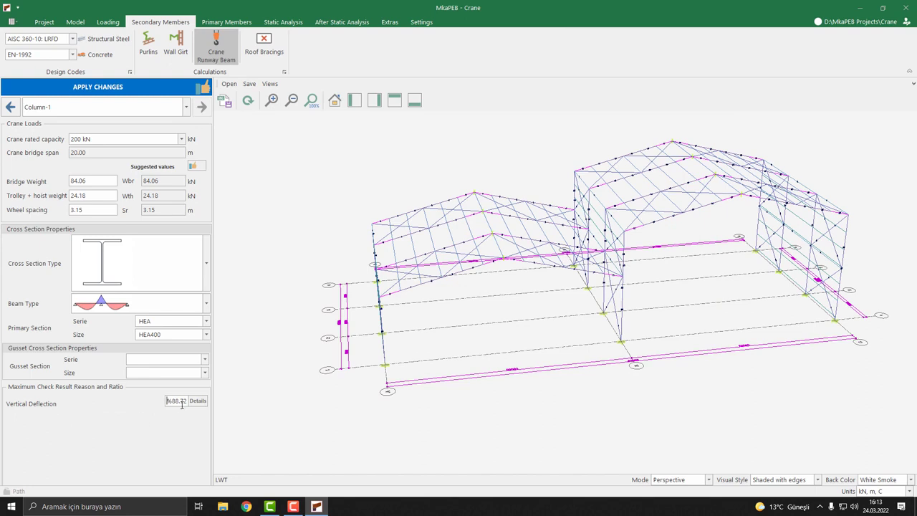
{"action": "left_click", "coordinate": [129, 86]}
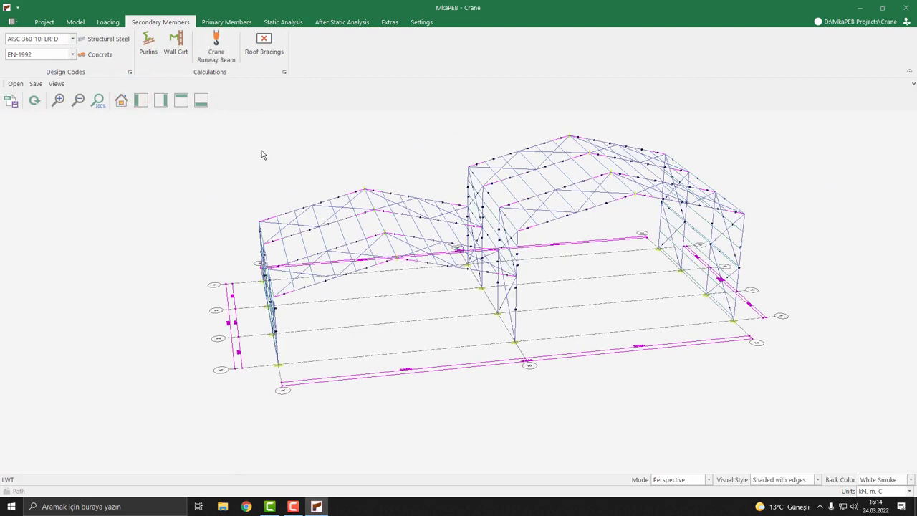